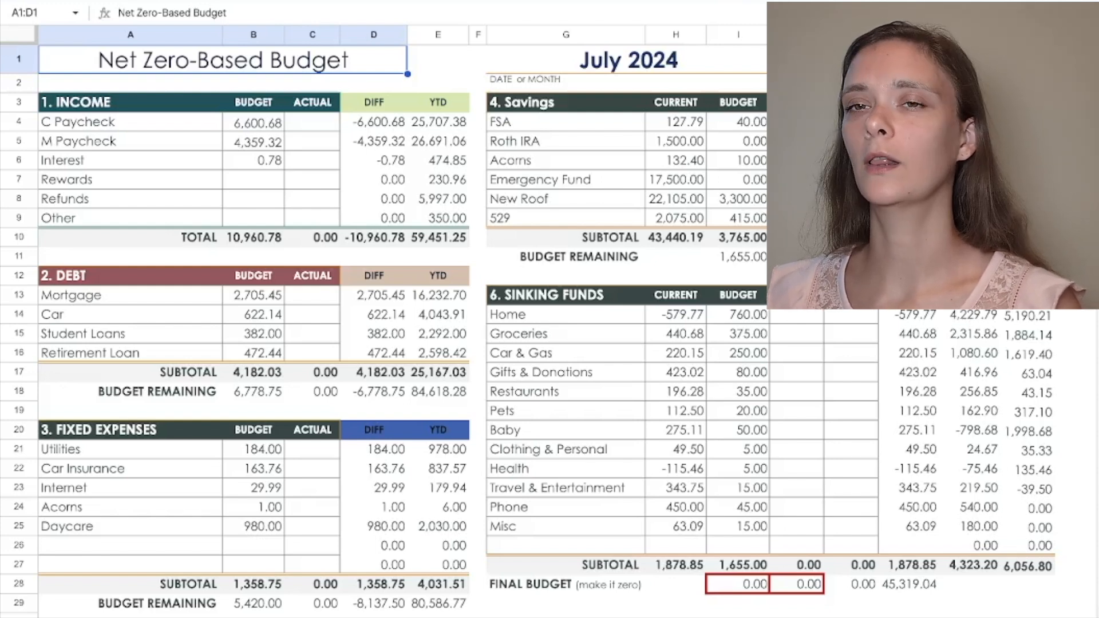
Step: Record the actual C Paycheck income as the formula =3322.03
{"action": "left_click", "coordinate": [312, 121]}
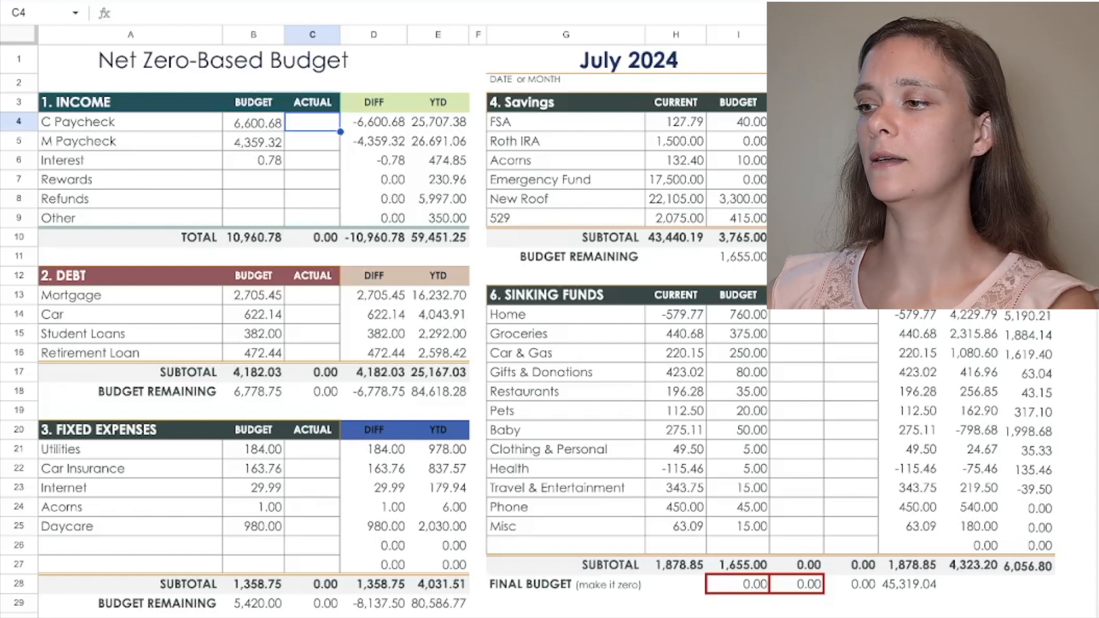
{"action": "type", "text": "=3"}
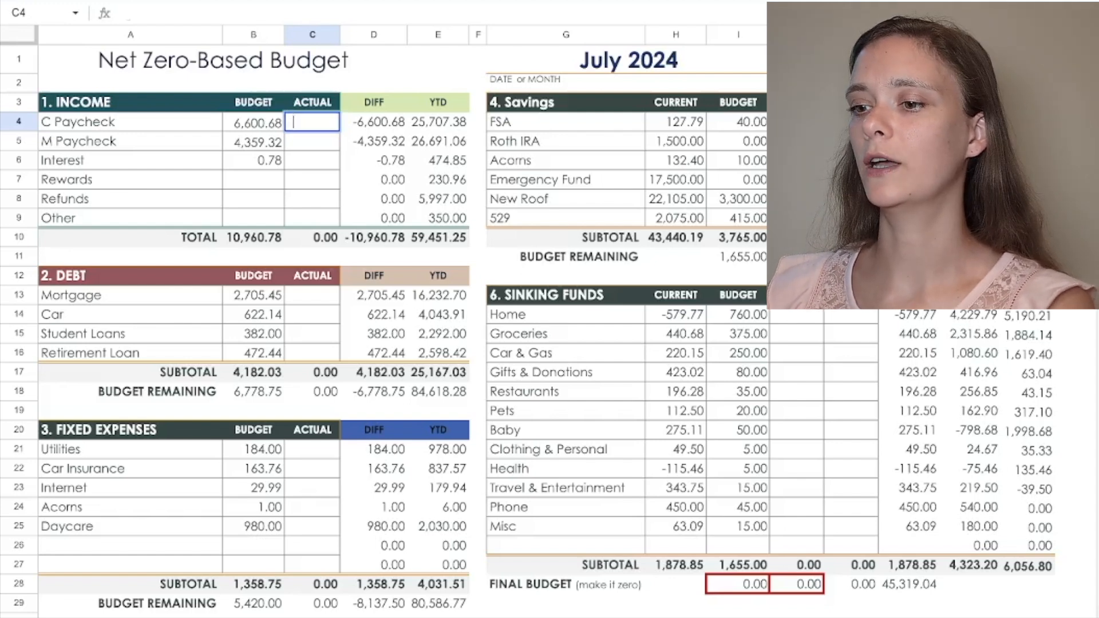
{"action": "type", "text": "32"}
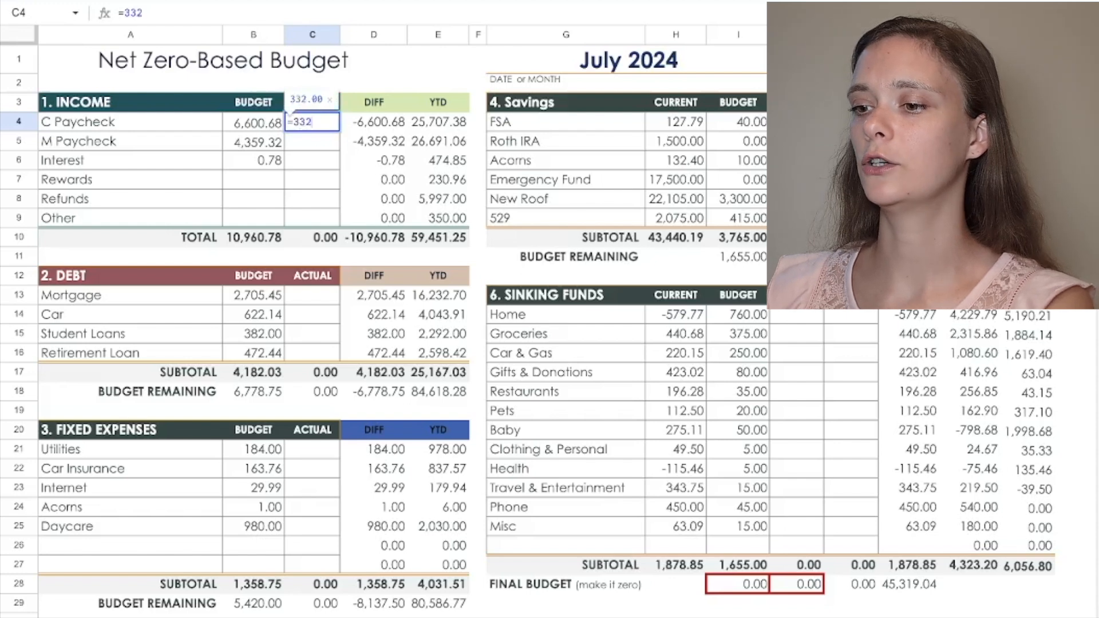
{"action": "type", "text": "2.03"}
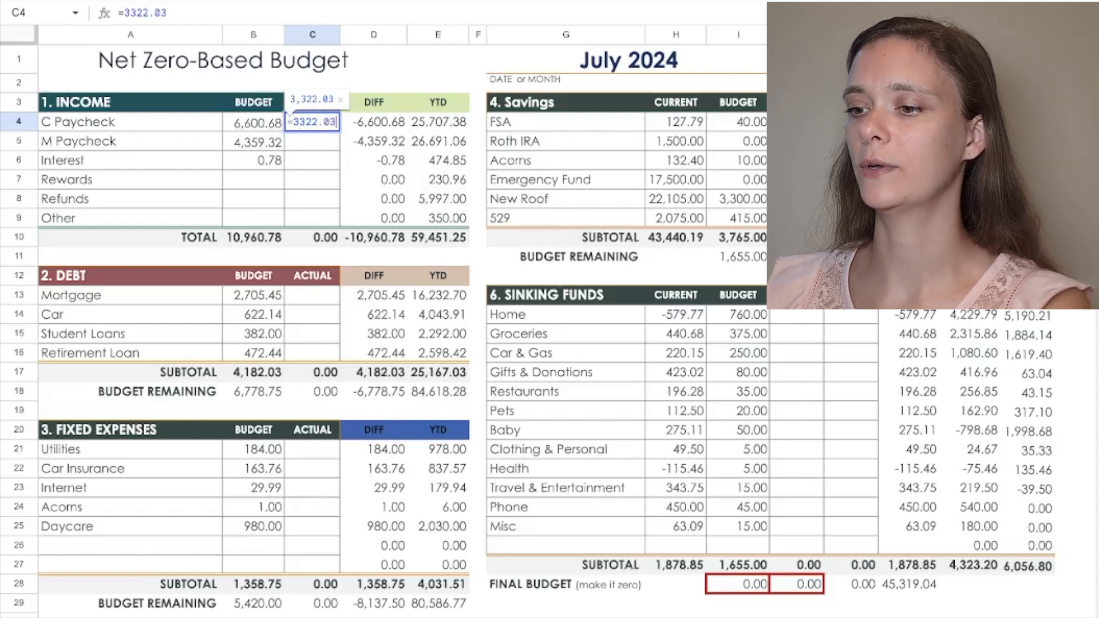
{"action": "key", "text": "Return"}
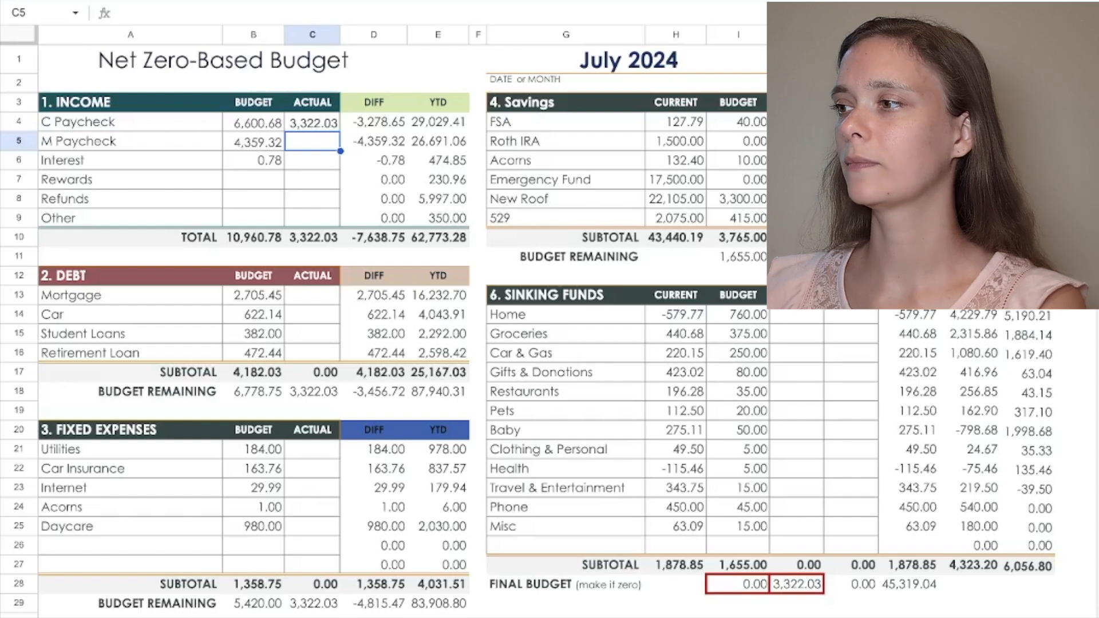
Step: Record the actual M Paycheck income as =2179.66 and the actual Interest income as .03
{"action": "type", "text": "="}
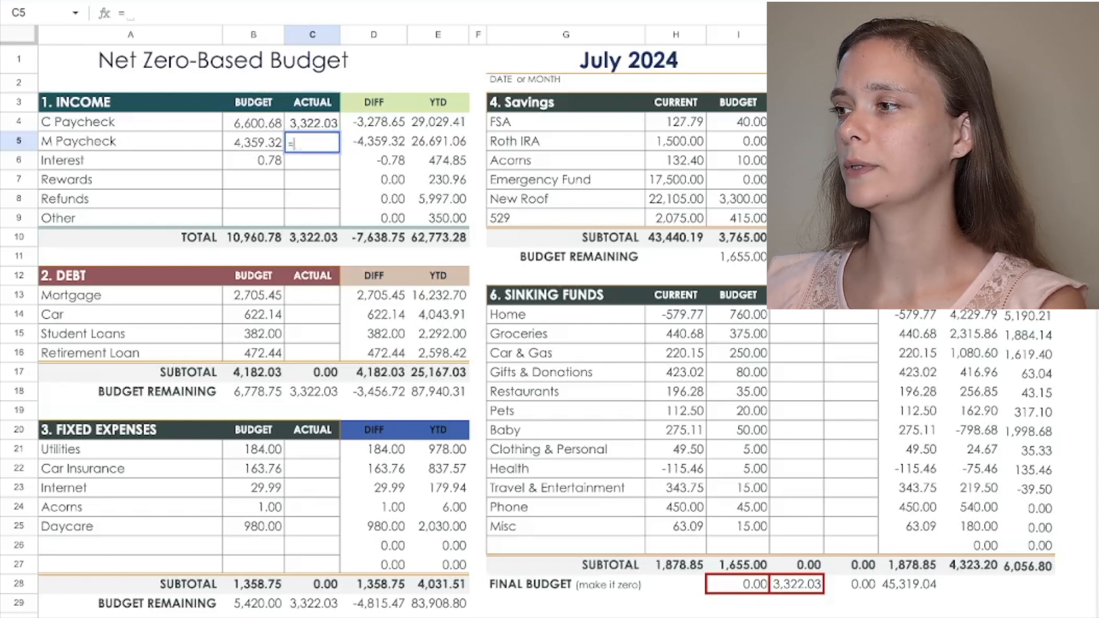
{"action": "type", "text": "21"}
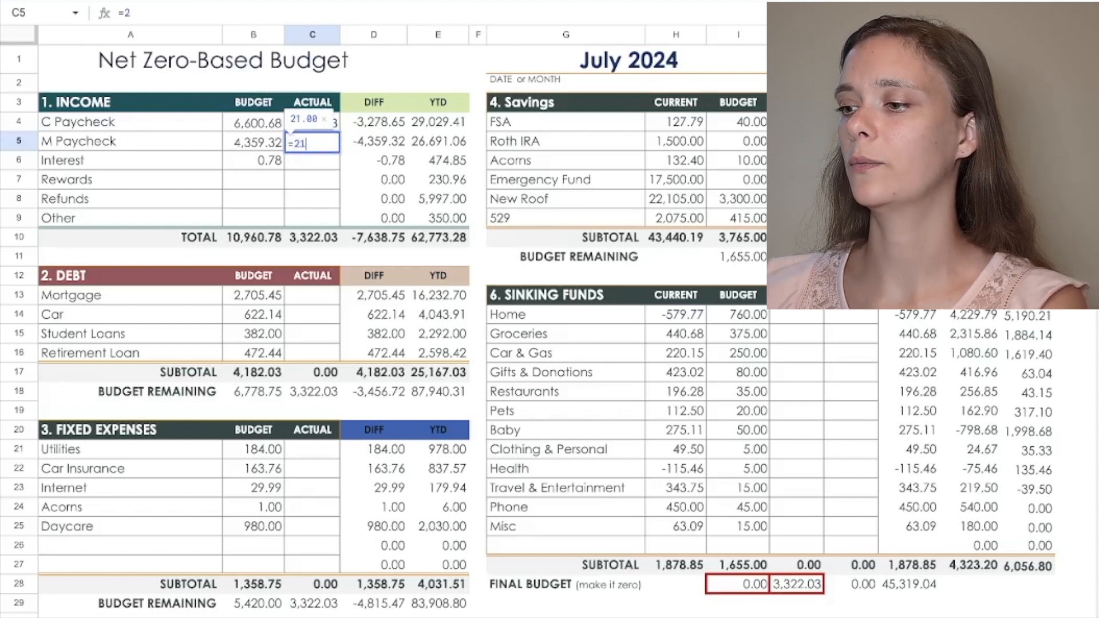
{"action": "type", "text": "79.66"}
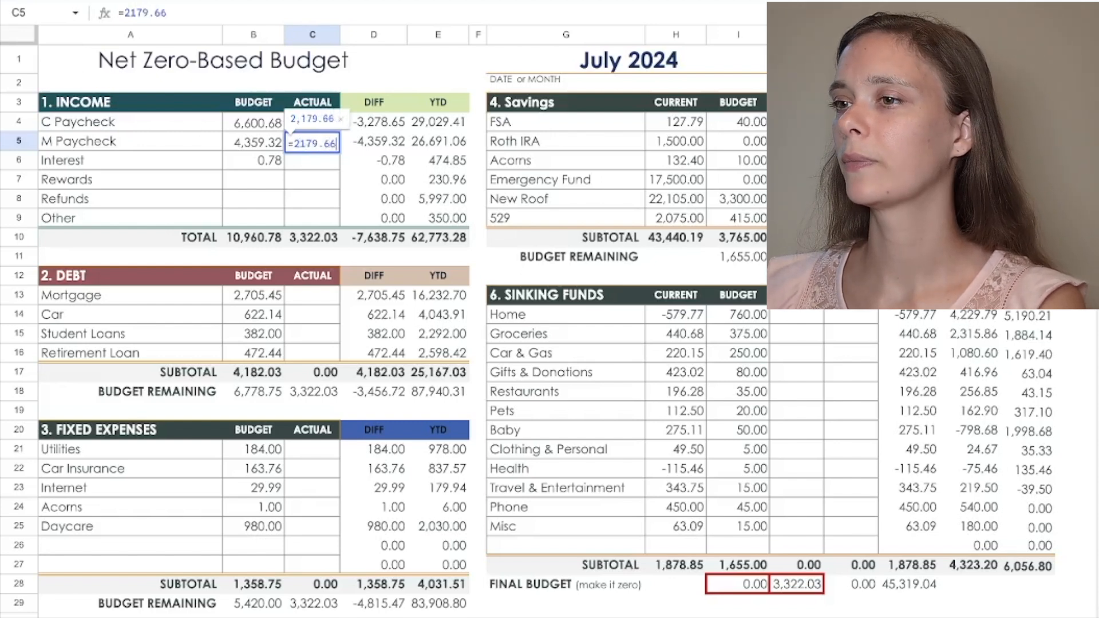
{"action": "key", "text": "Return"}
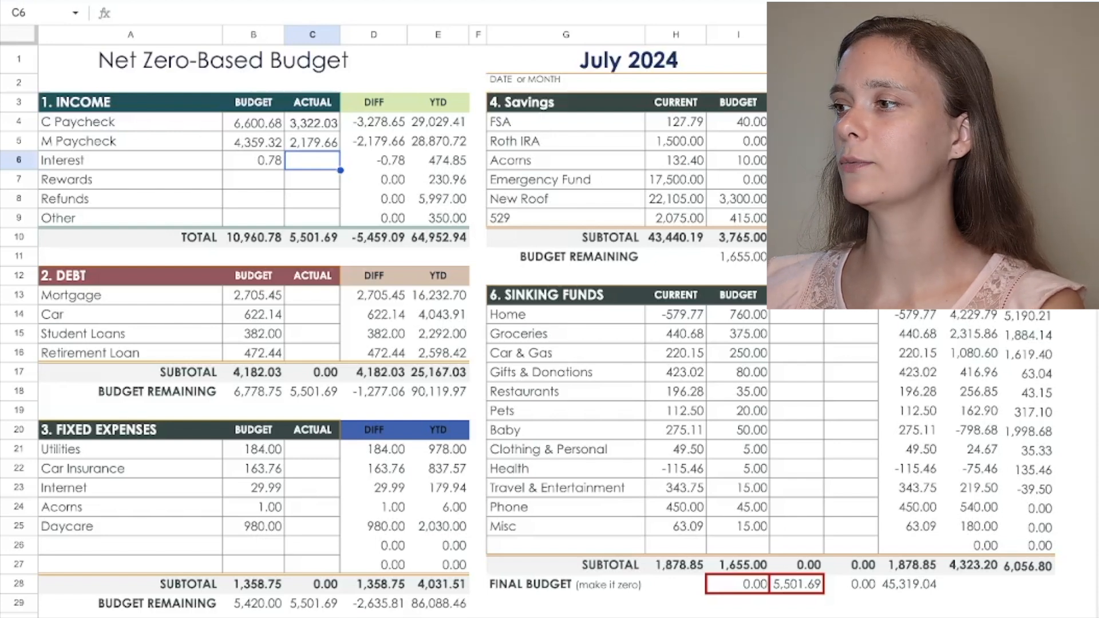
{"action": "type", "text": ".03"}
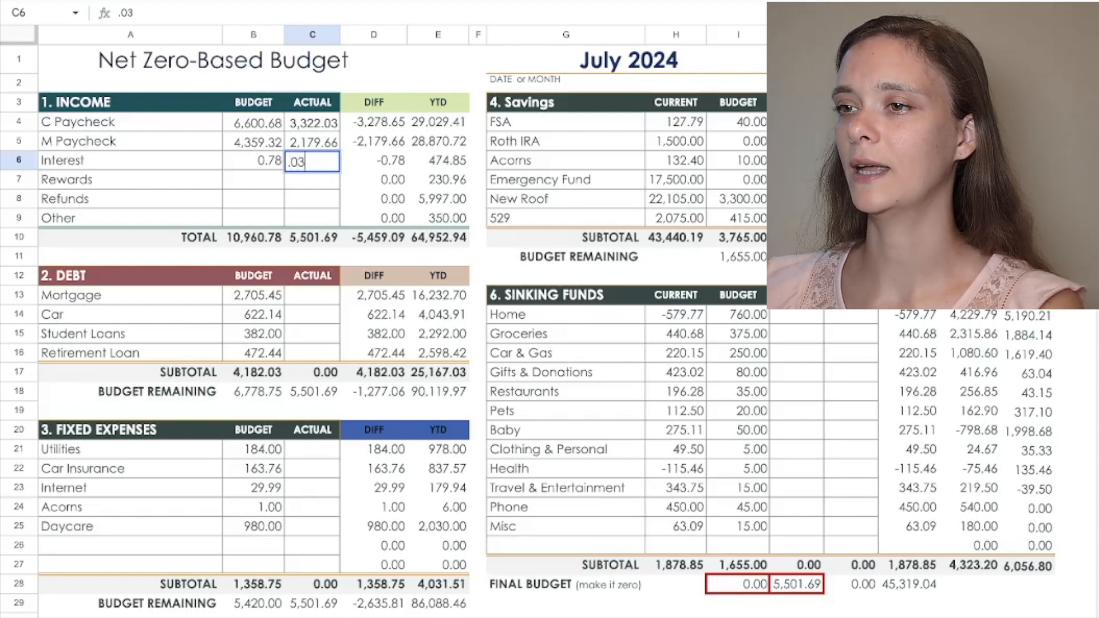
{"action": "key", "text": "Return"}
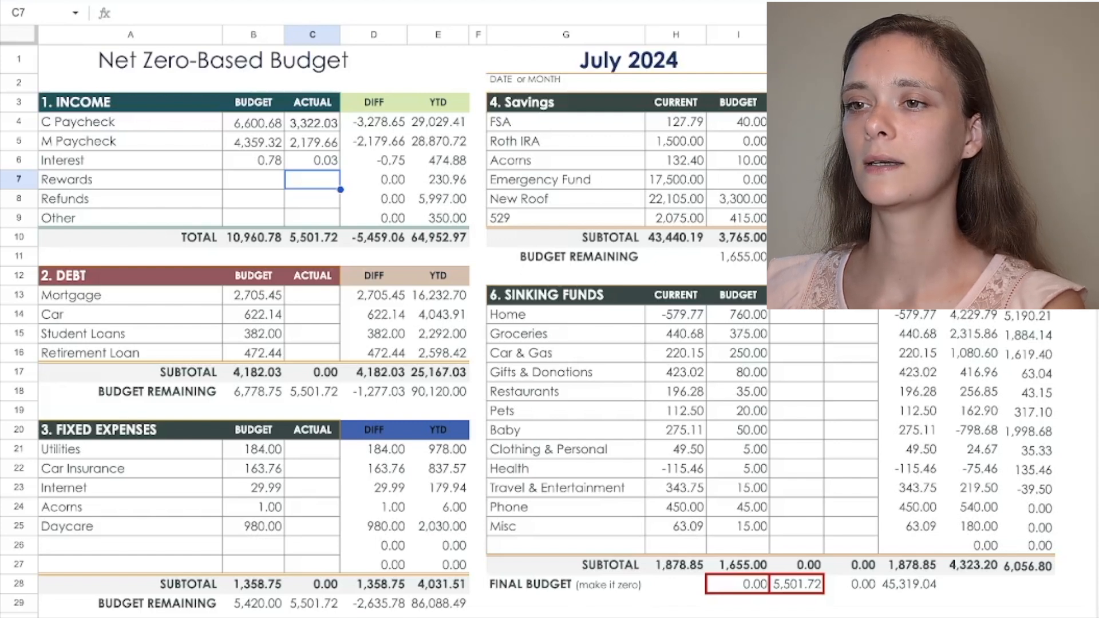
Step: Record 100 as the actual amount for Other income
{"action": "left_click", "coordinate": [312, 198]}
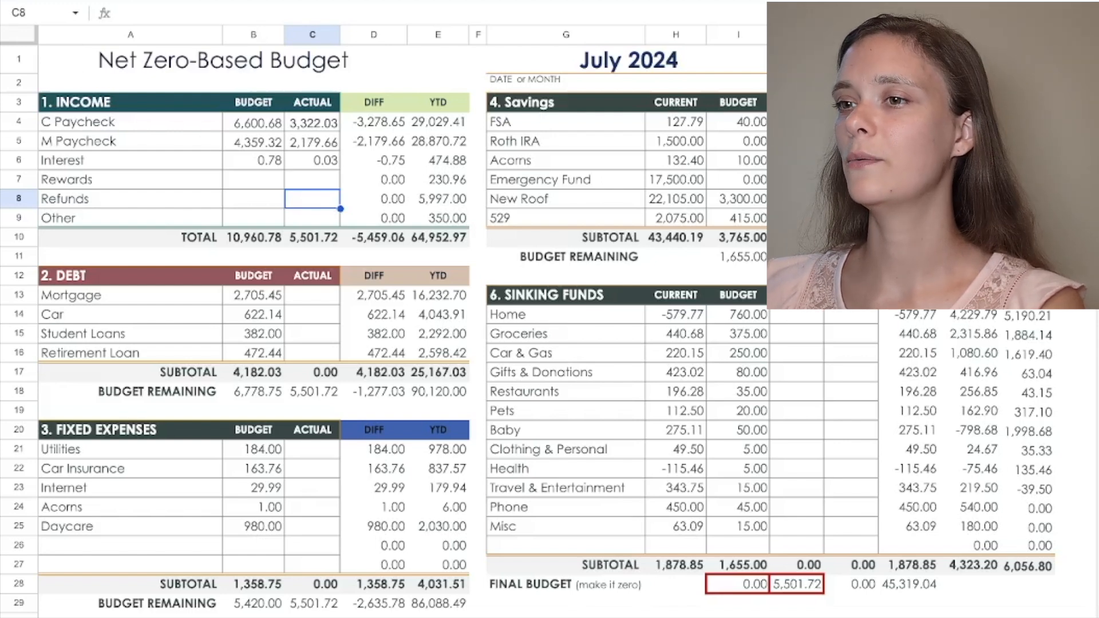
{"action": "left_click", "coordinate": [312, 218]}
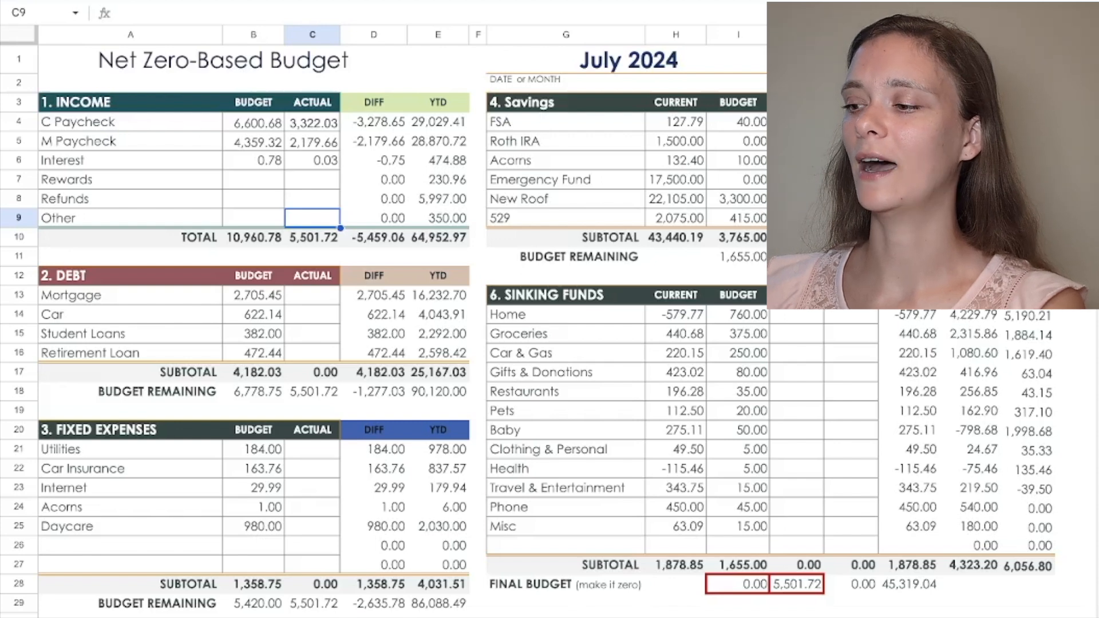
{"action": "type", "text": "100"}
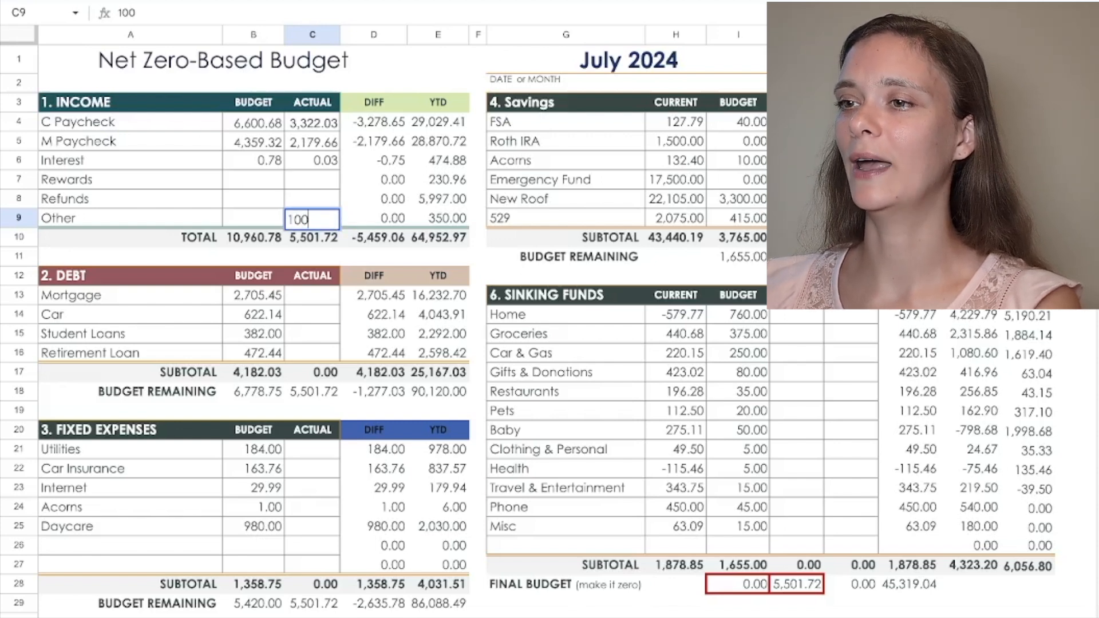
{"action": "key", "text": "Return"}
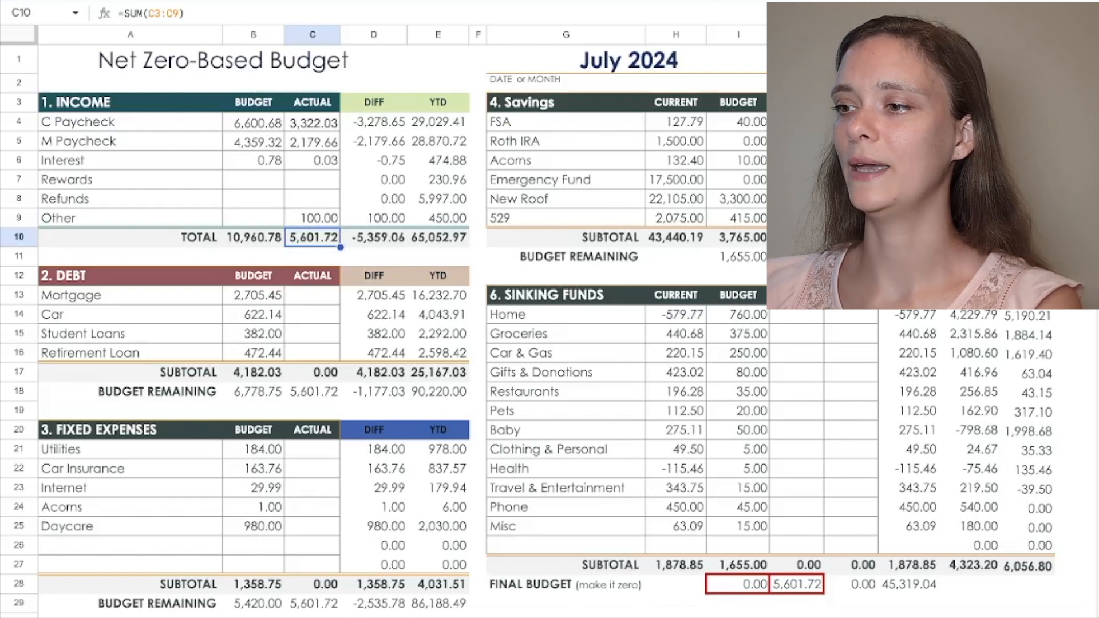
Step: Allocate 100 to the Baby sinking fund in cell J20
{"action": "left_click", "coordinate": [796, 430]}
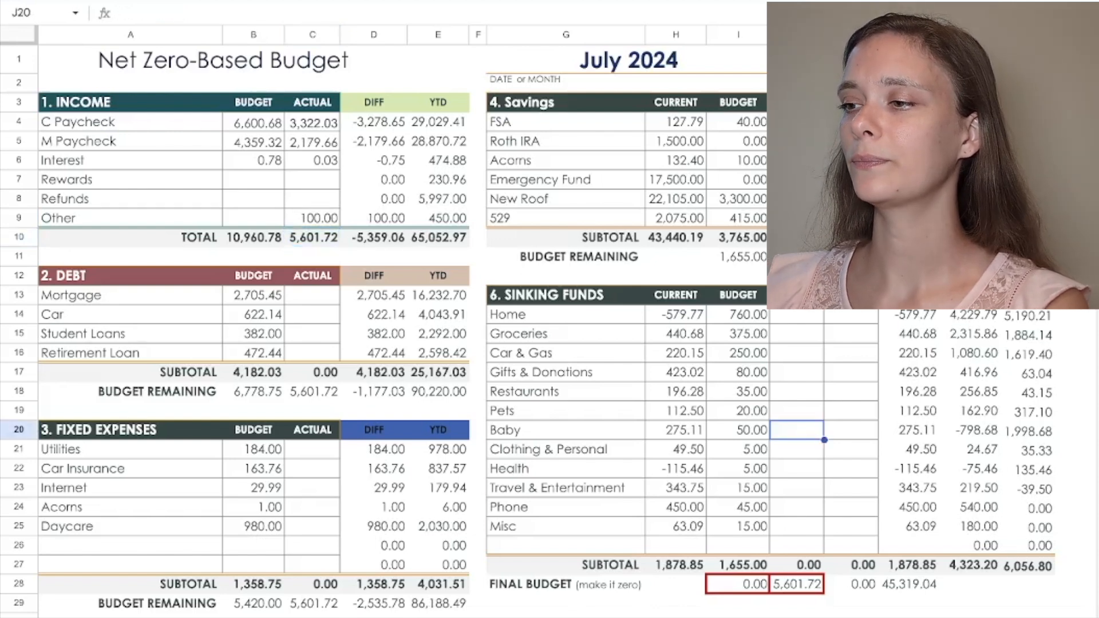
{"action": "type", "text": "100"}
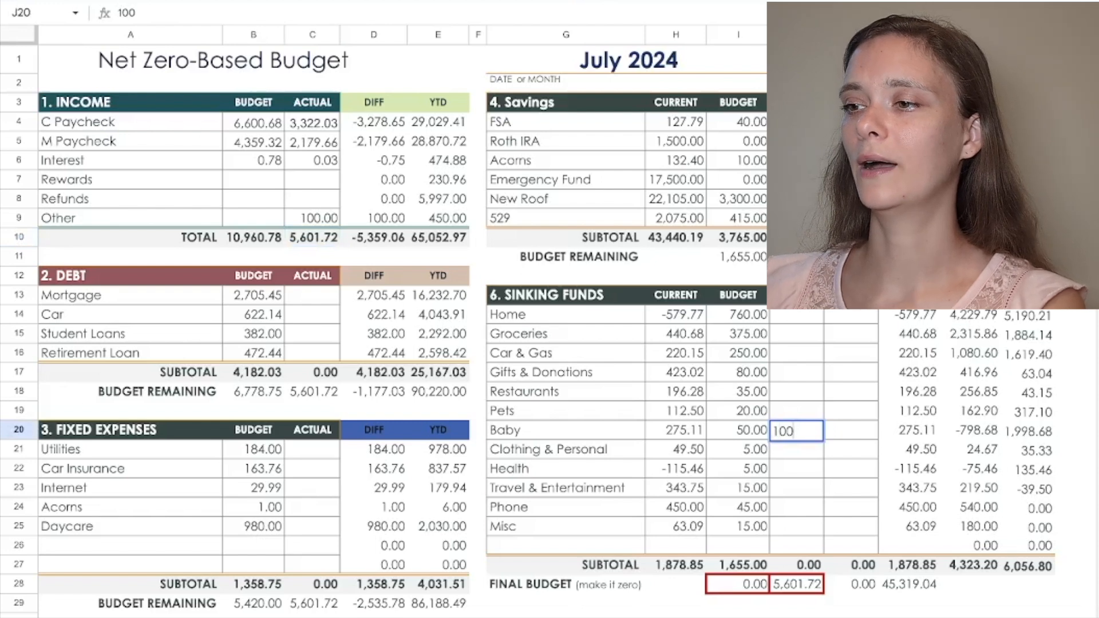
{"action": "key", "text": "Return"}
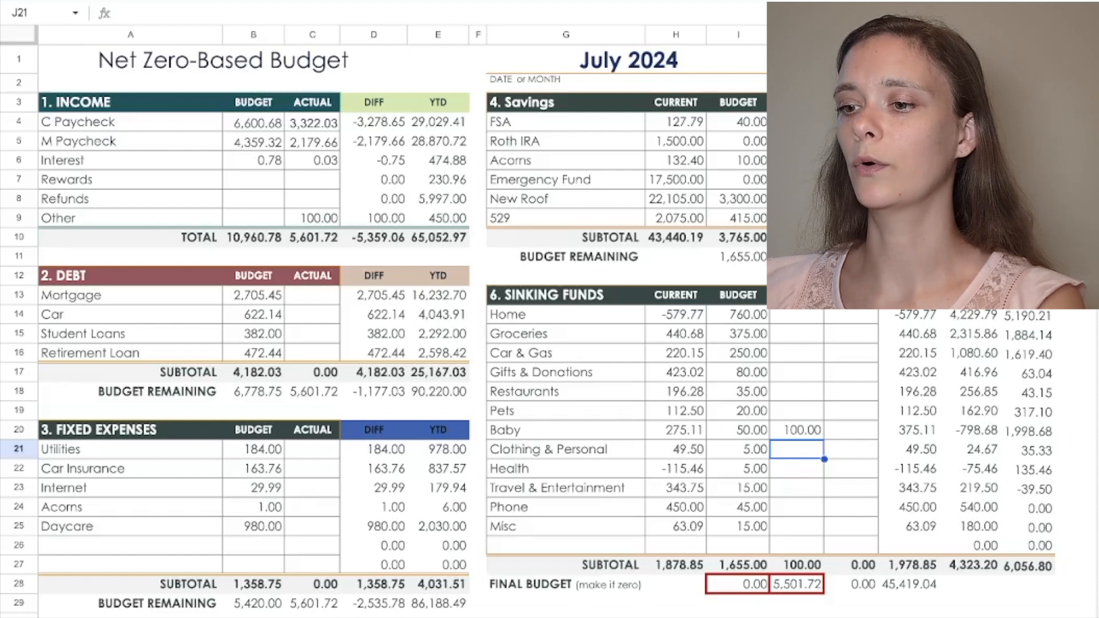
Step: Record the actual debt payments of 2705.45 for Mortgage and =311.07 for Car
{"action": "left_click", "coordinate": [312, 295]}
{"action": "type", "text": "2705"}
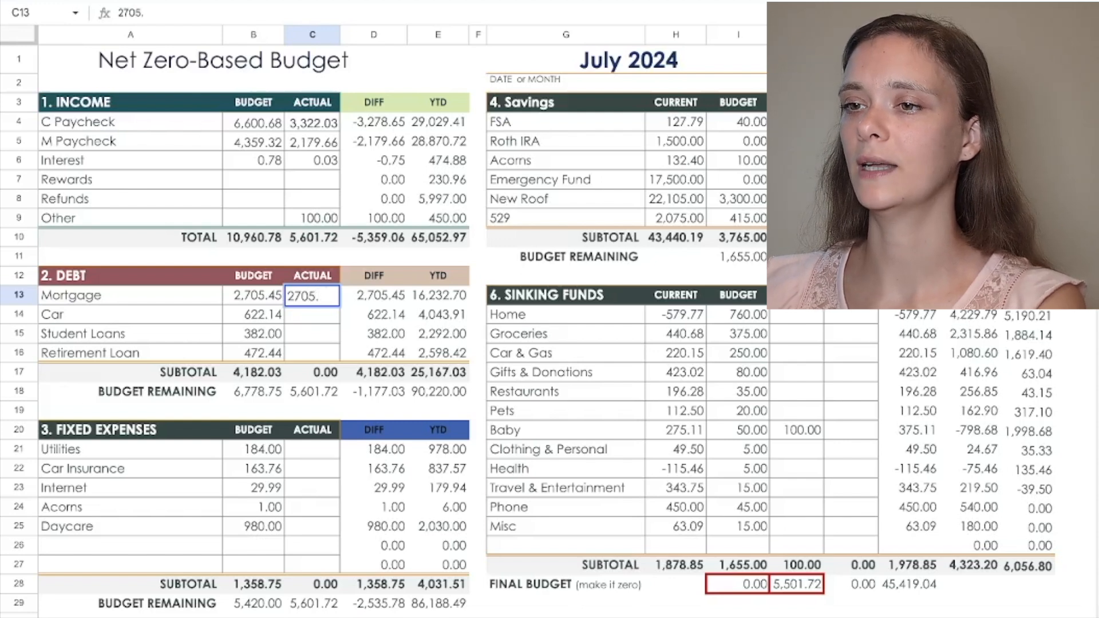
{"action": "type", "text": ".45"}
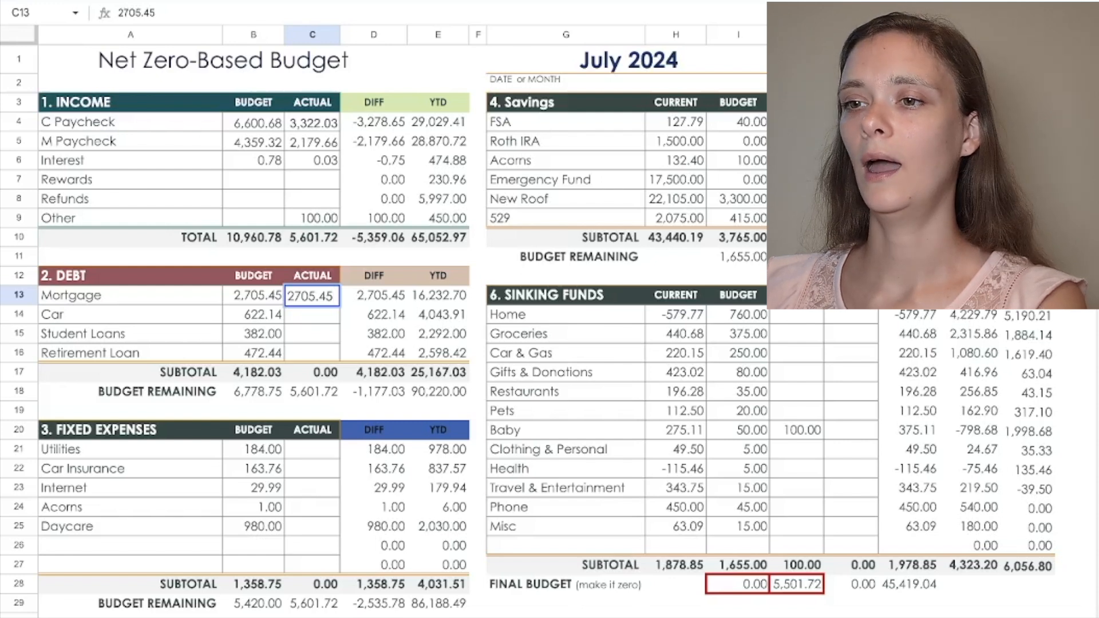
{"action": "key", "text": "Return"}
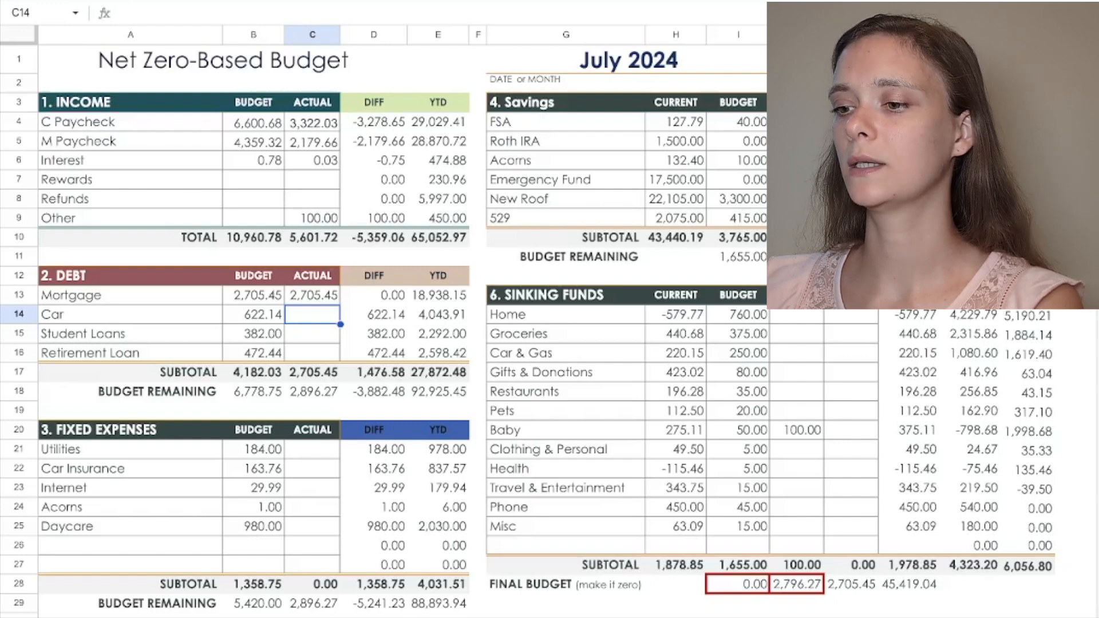
{"action": "type", "text": "=3"}
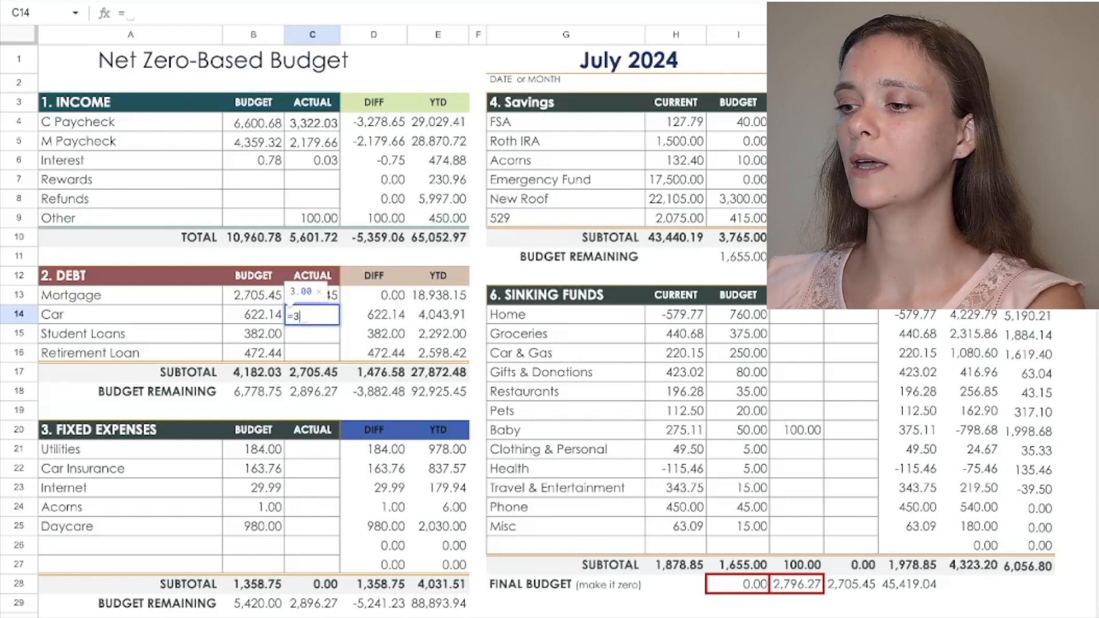
{"action": "type", "text": "11.07"}
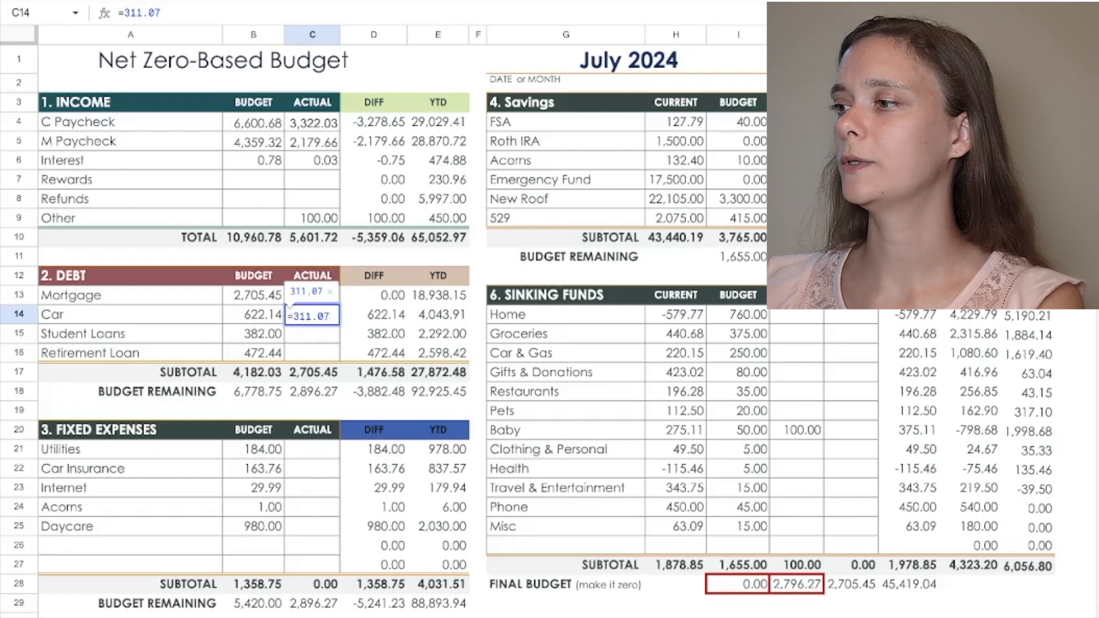
{"action": "key", "text": "Return"}
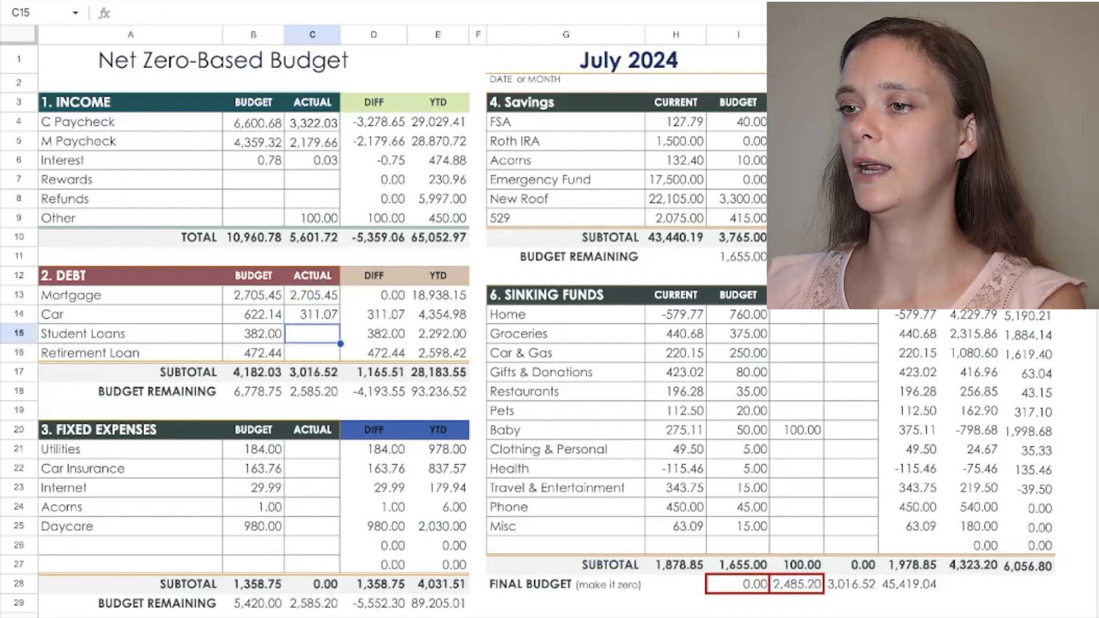
Step: Record the actual debt payments of 382 for Student Loans and =236.22 for Retirement Loan
{"action": "type", "text": "382"}
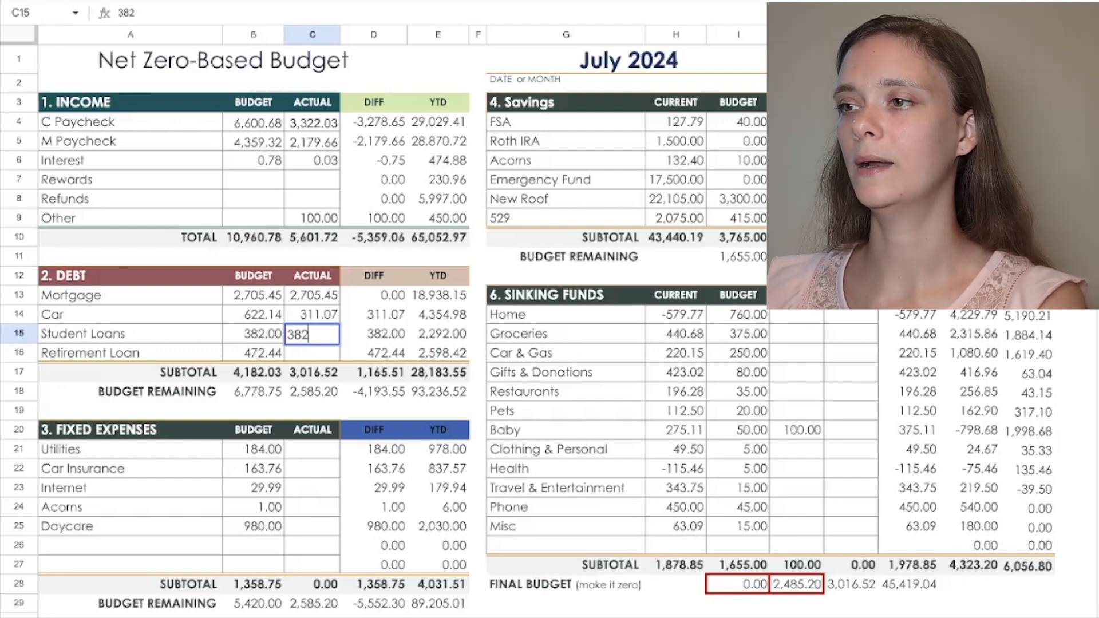
{"action": "key", "text": "Return"}
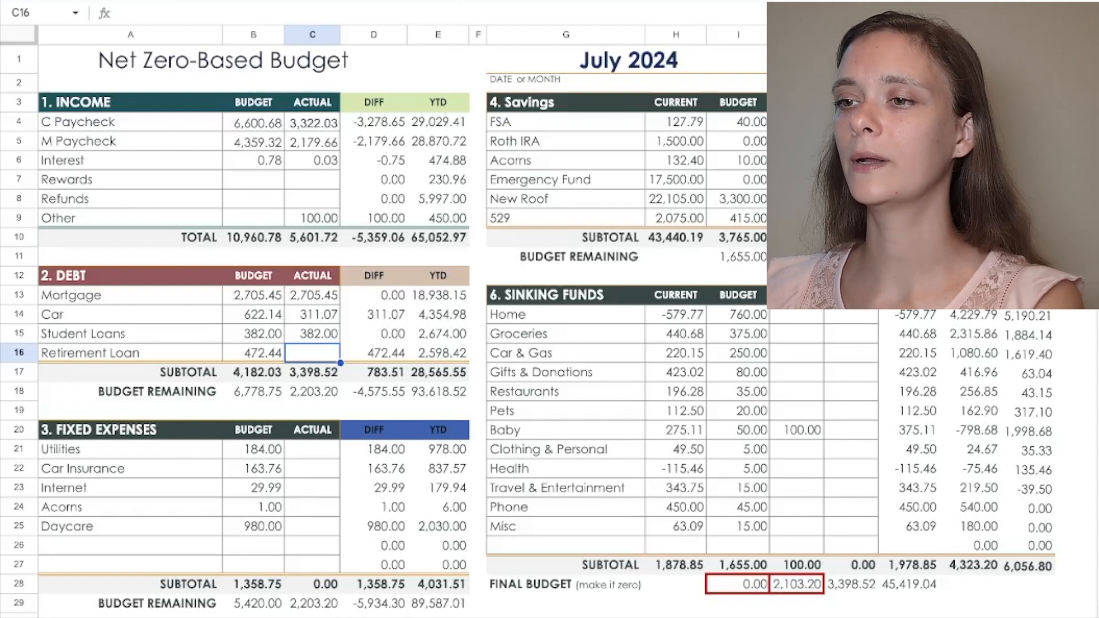
{"action": "type", "text": "=236"}
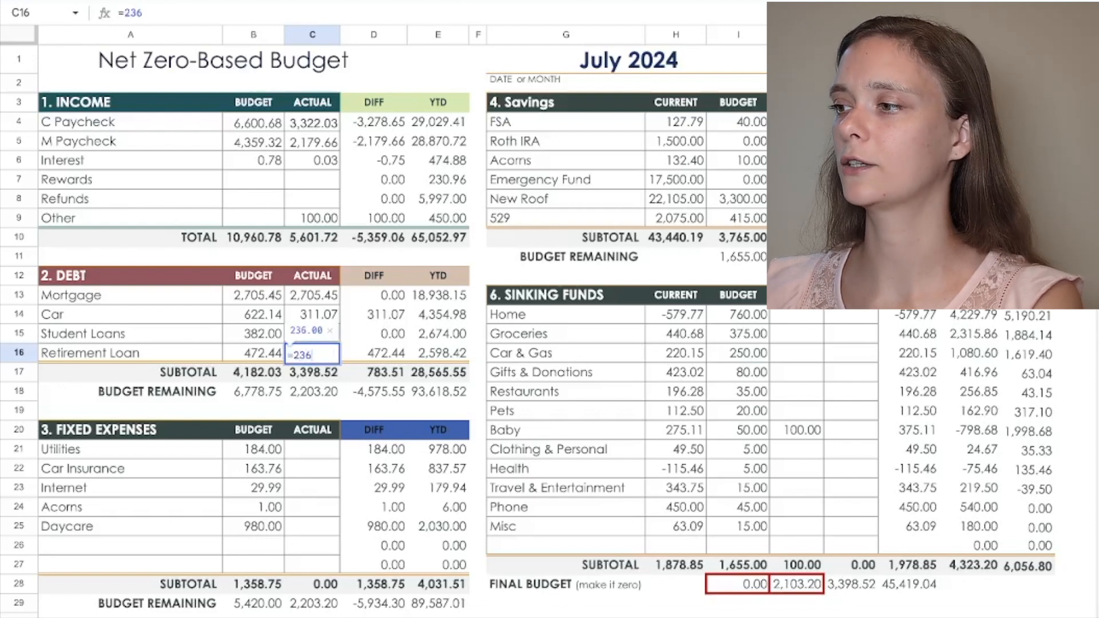
{"action": "type", "text": ".22"}
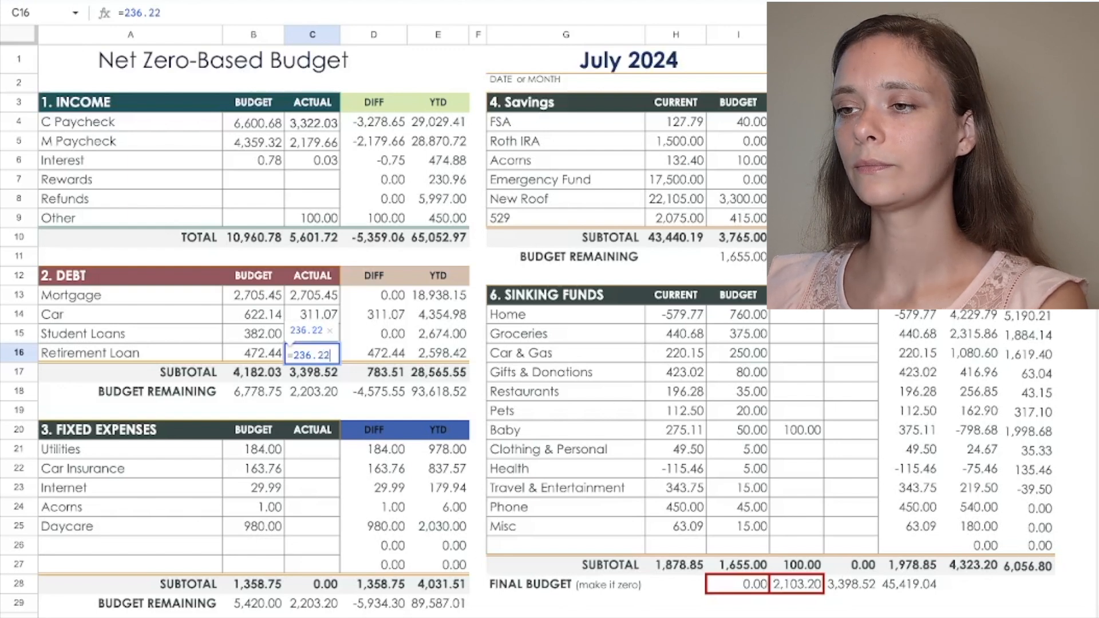
{"action": "key", "text": "Return"}
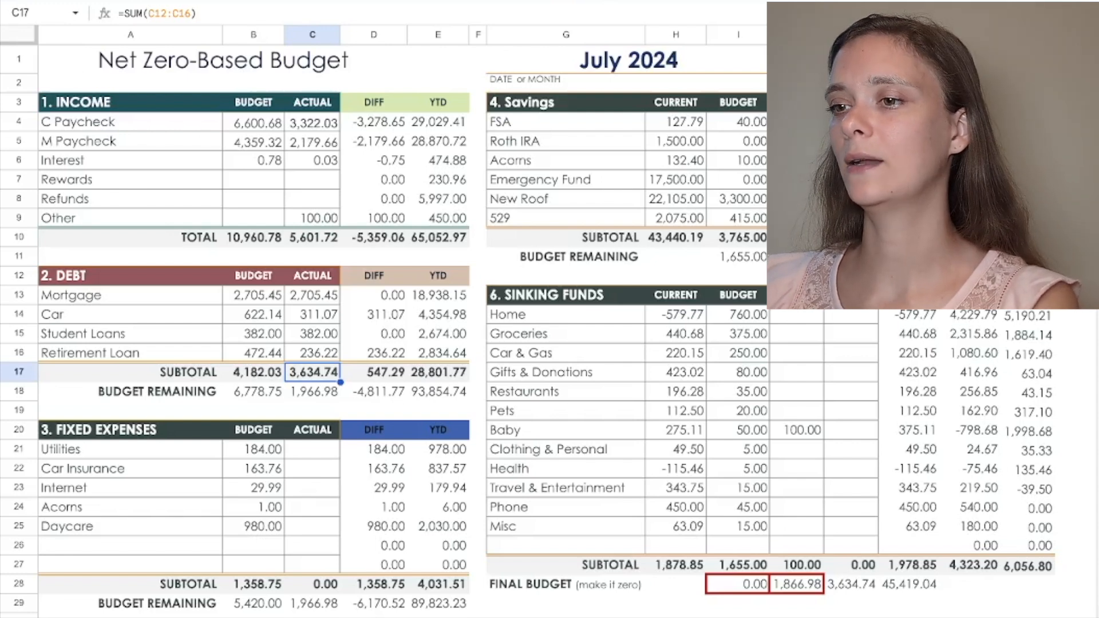
Step: Record the actual fixed expenses of 171.5 for Utilities and 163.76 for Car Insurance
{"action": "left_click", "coordinate": [312, 449]}
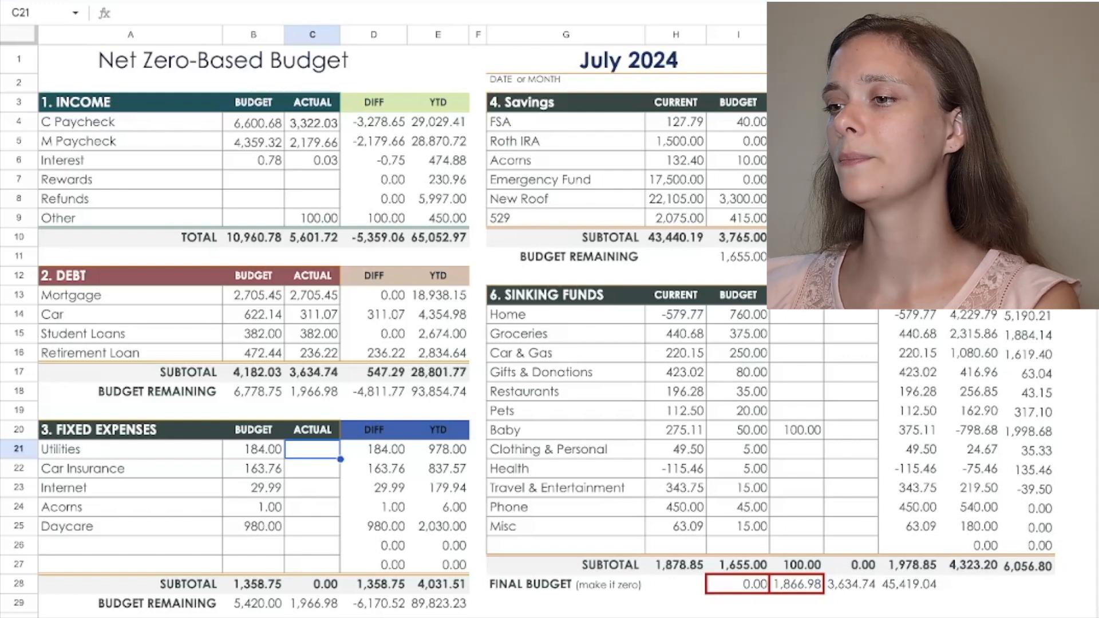
{"action": "type", "text": "1"}
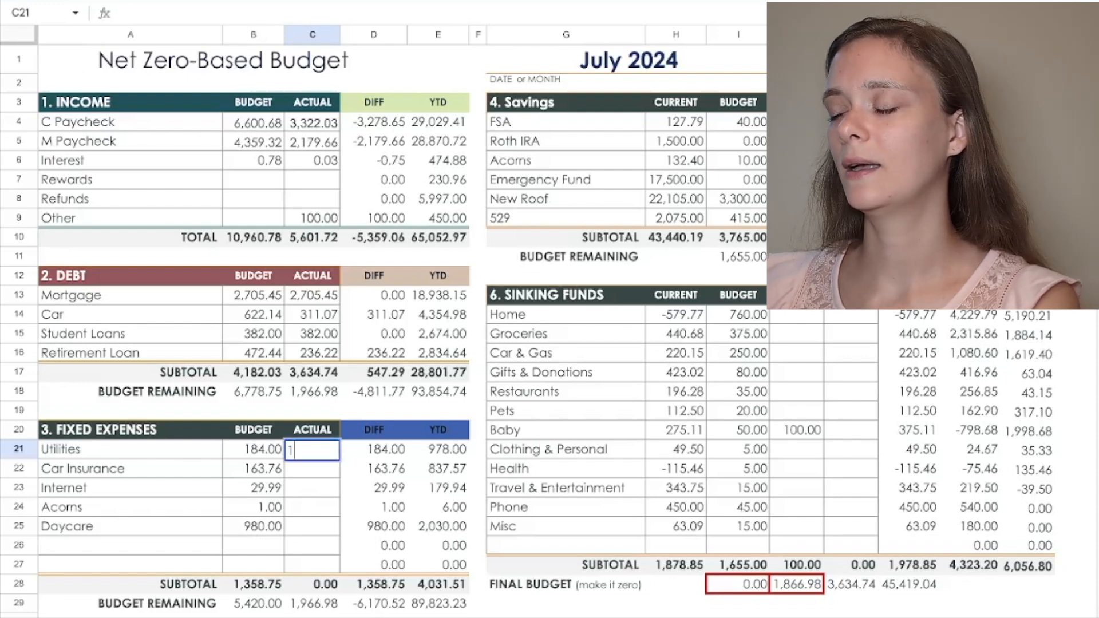
{"action": "type", "text": "71.5"}
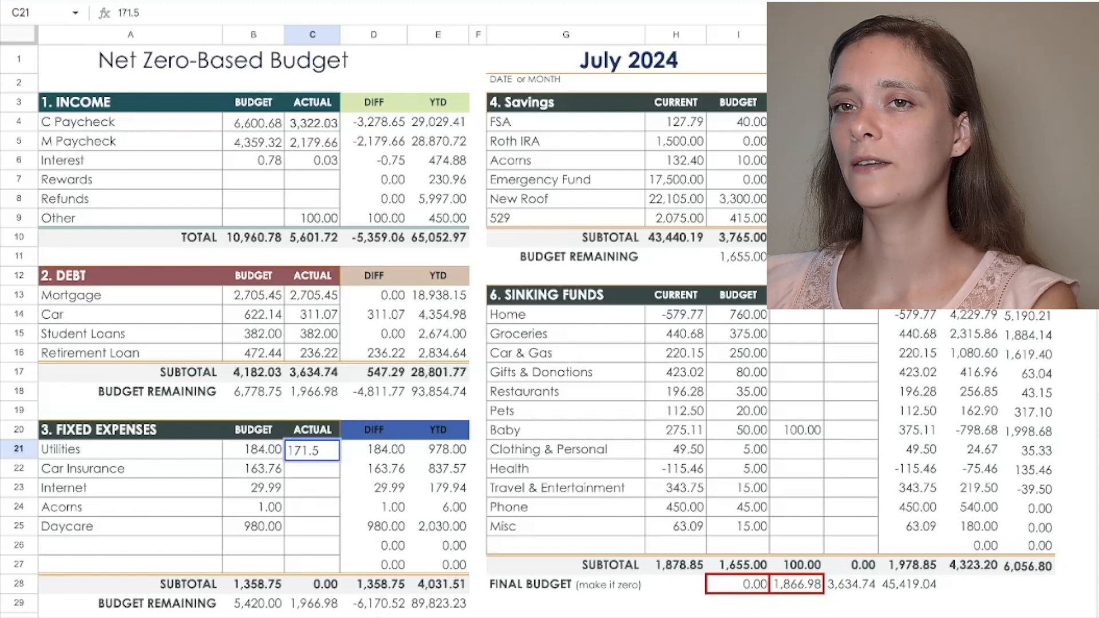
{"action": "key", "text": "Return"}
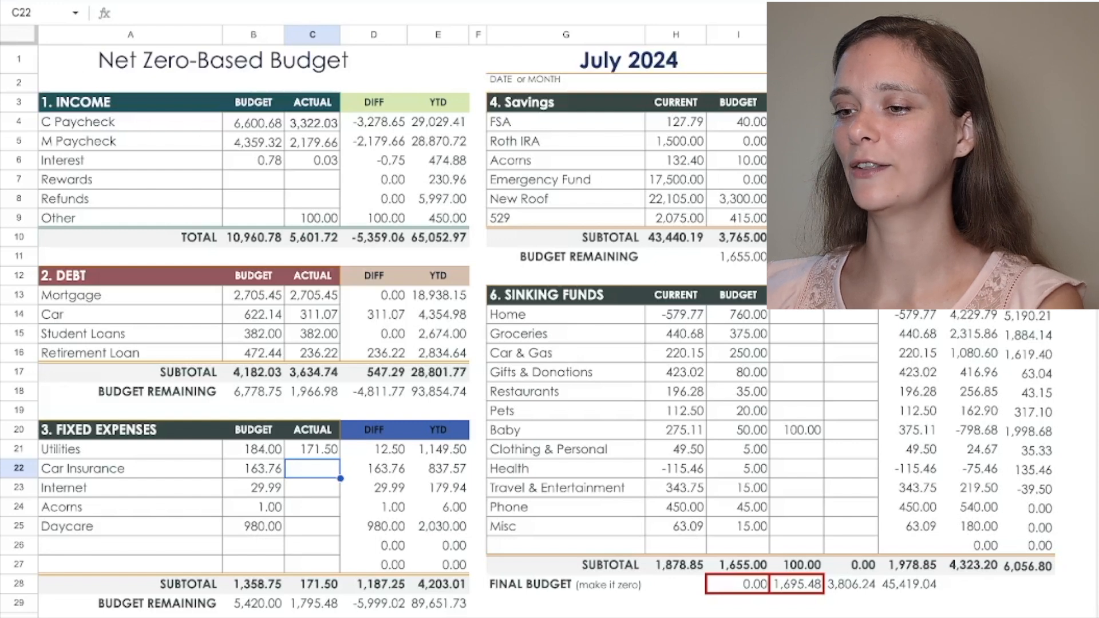
{"action": "type", "text": "163.76"}
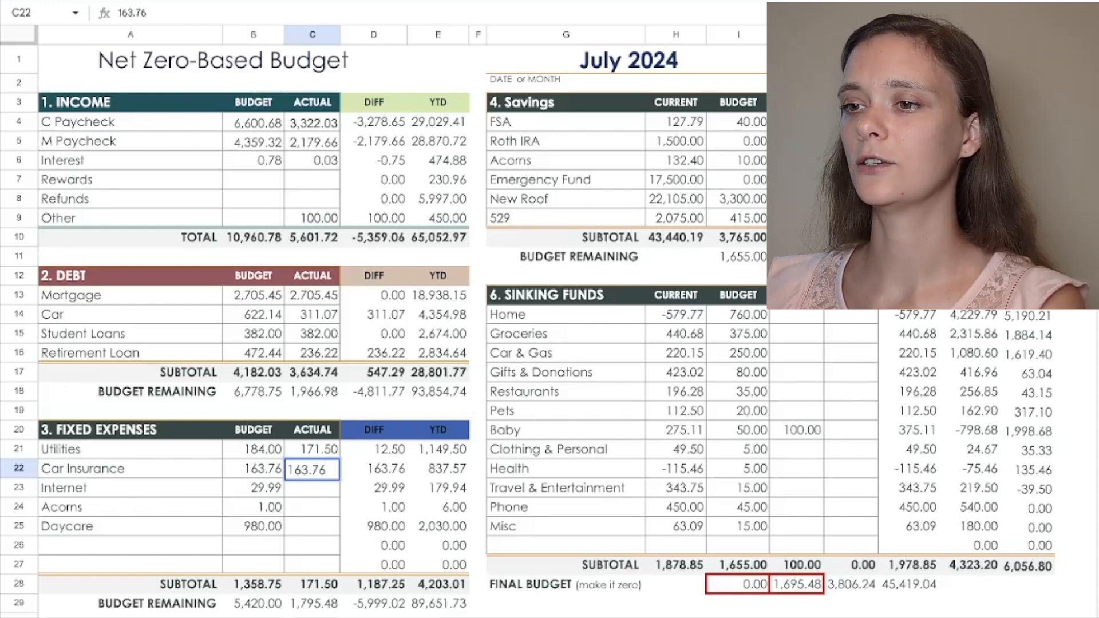
{"action": "key", "text": "Return"}
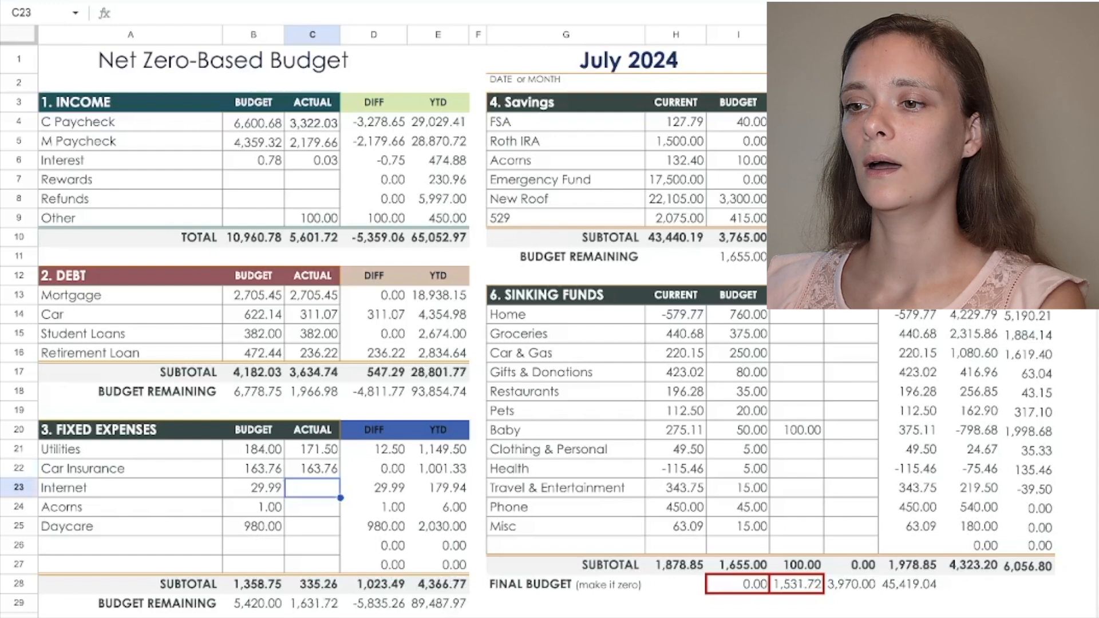
Step: Record the actual fixed expenses of 29.99 for Internet, 1 for Acorns and 560 for Daycare
{"action": "type", "text": "29.99"}
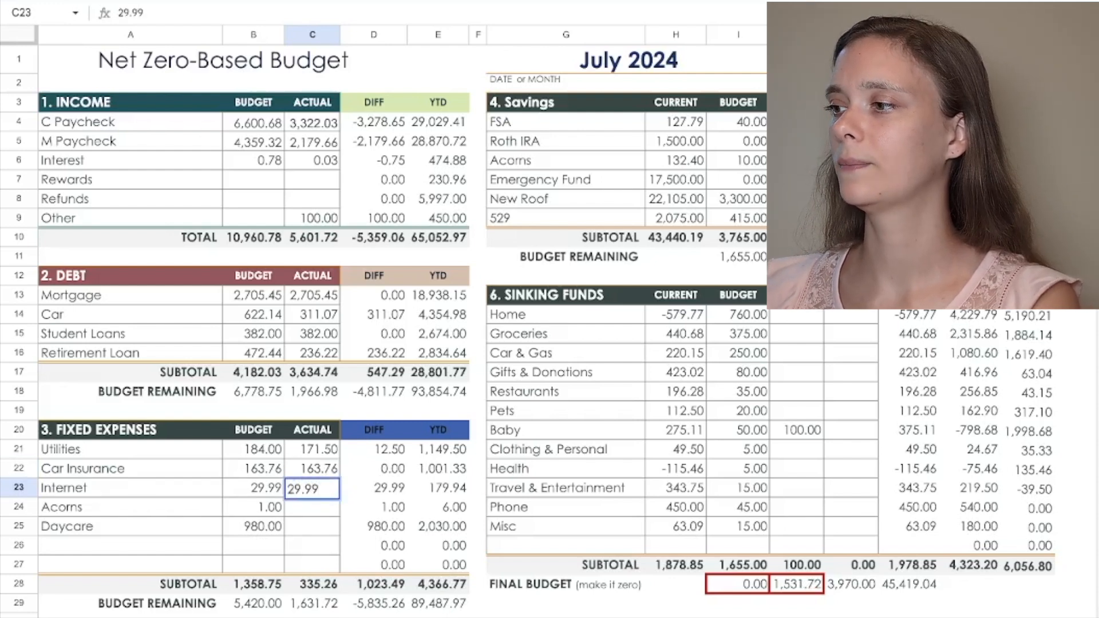
{"action": "key", "text": "Return"}
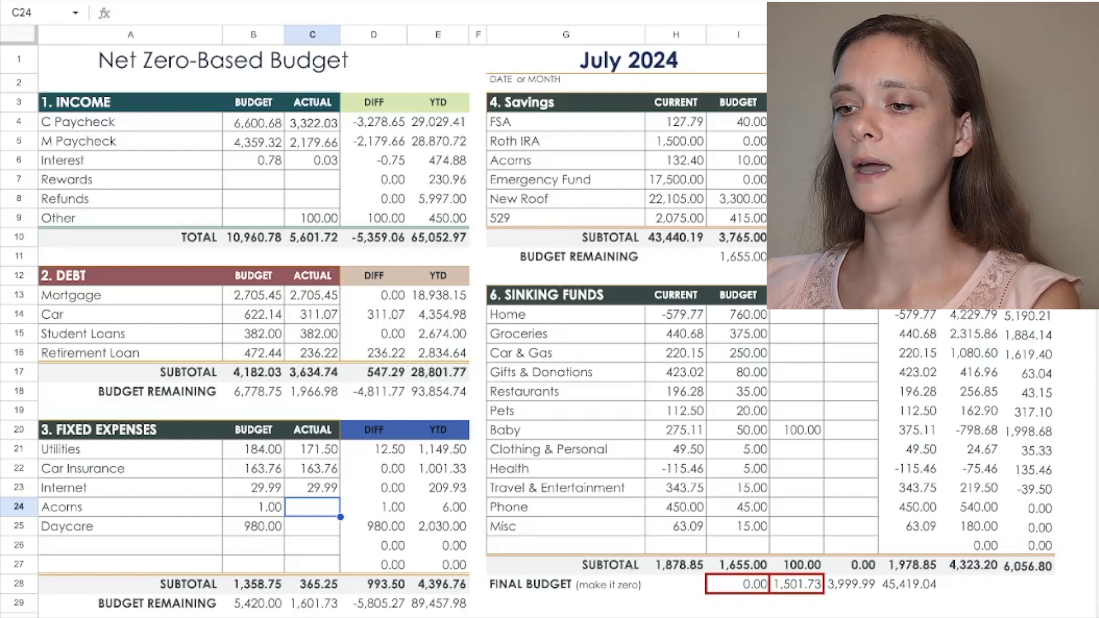
{"action": "type", "text": "1"}
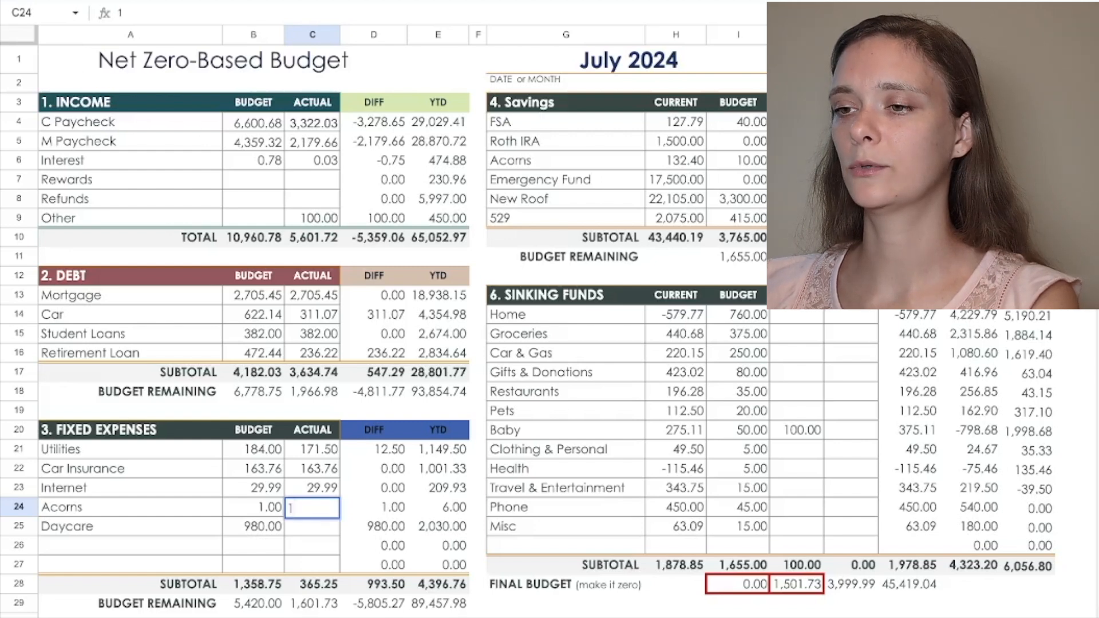
{"action": "key", "text": "Return"}
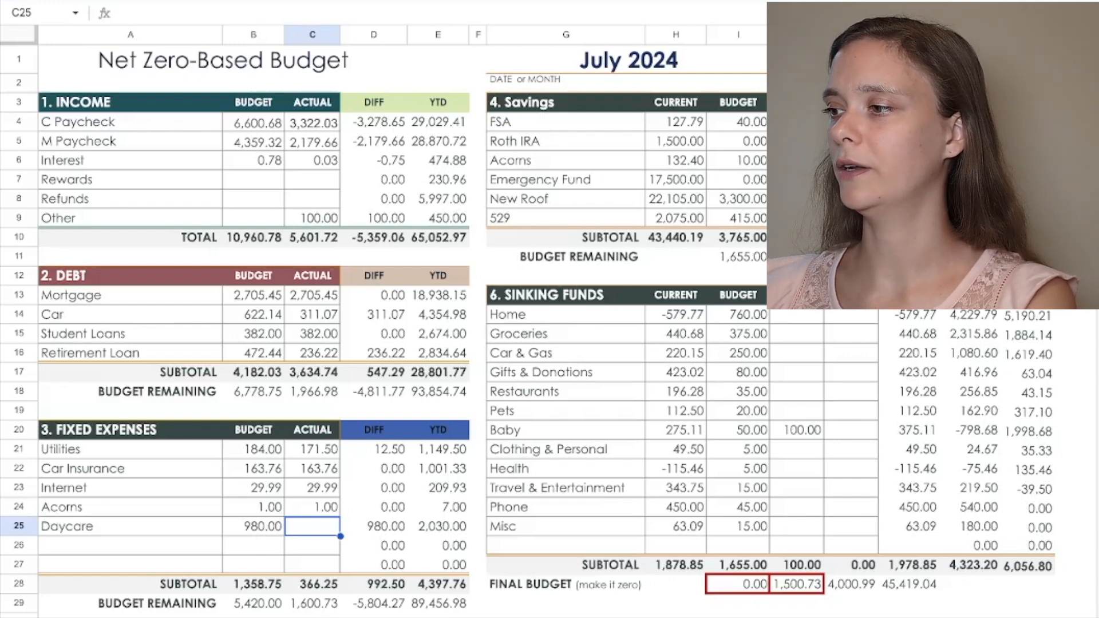
{"action": "type", "text": "560"}
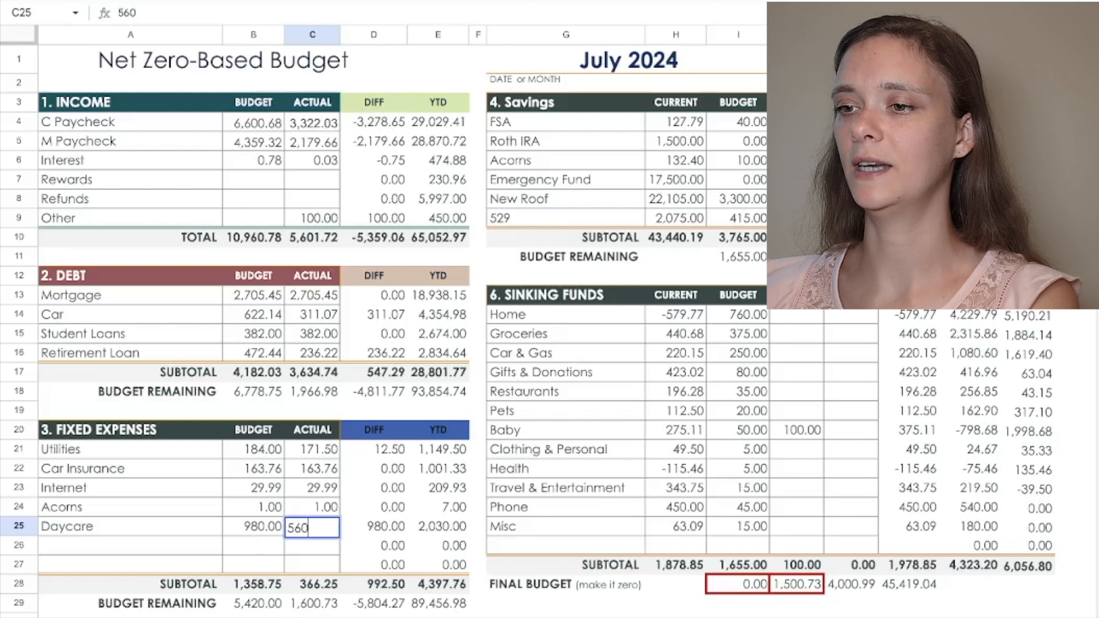
{"action": "key", "text": "Return"}
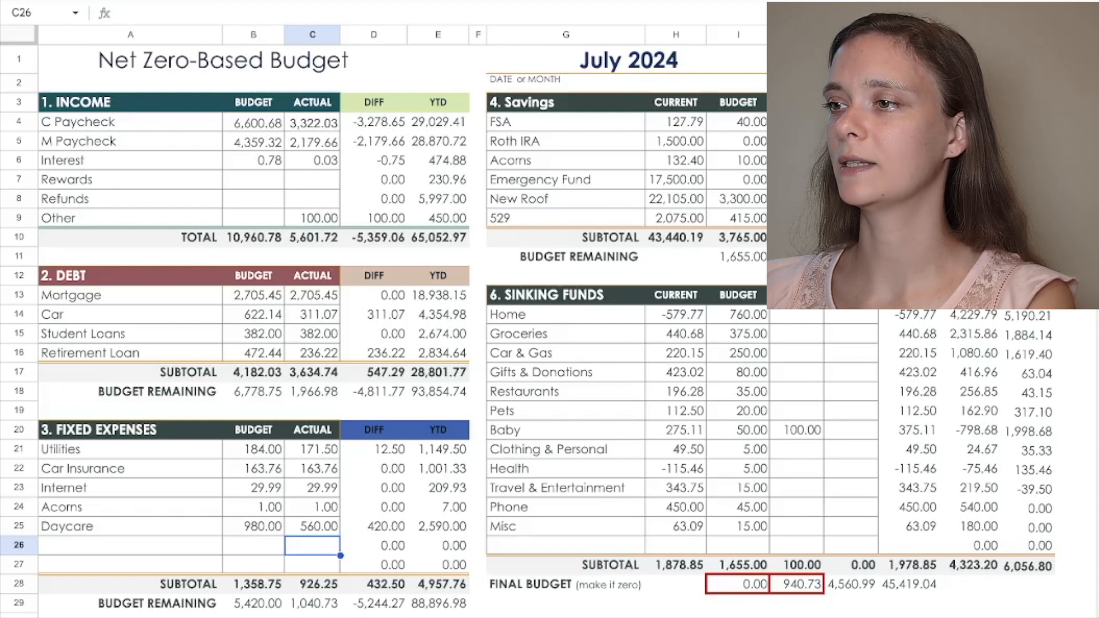
Step: Record the actual savings contributions of =20 for FSA and 10.13 for Acorns
{"action": "left_click", "coordinate": [796, 122]}
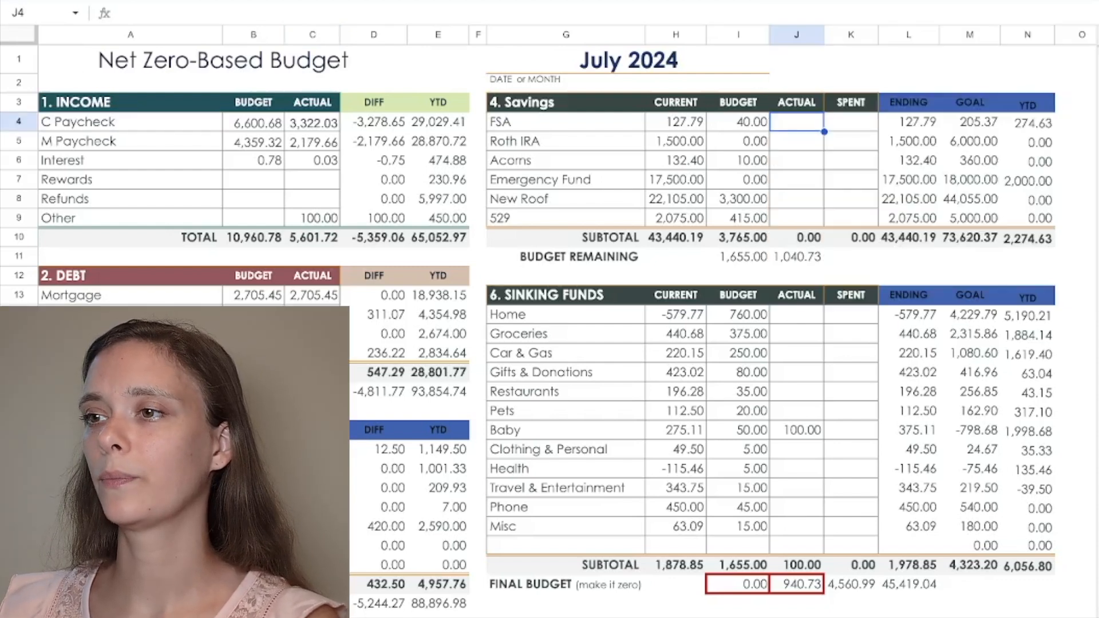
{"action": "type", "text": "=20"}
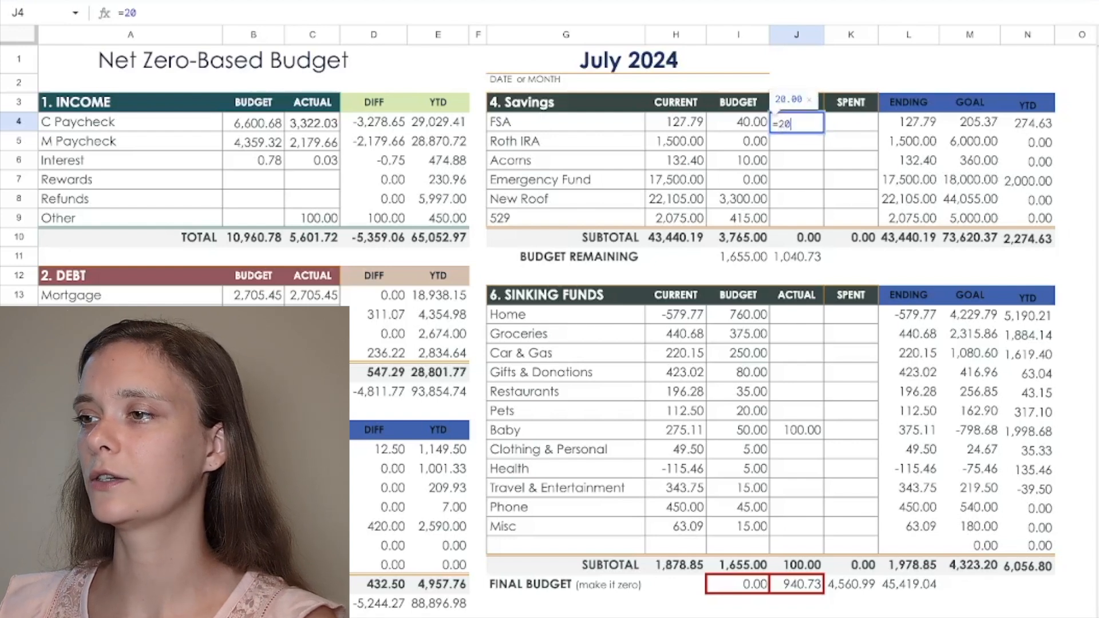
{"action": "key", "text": "Return"}
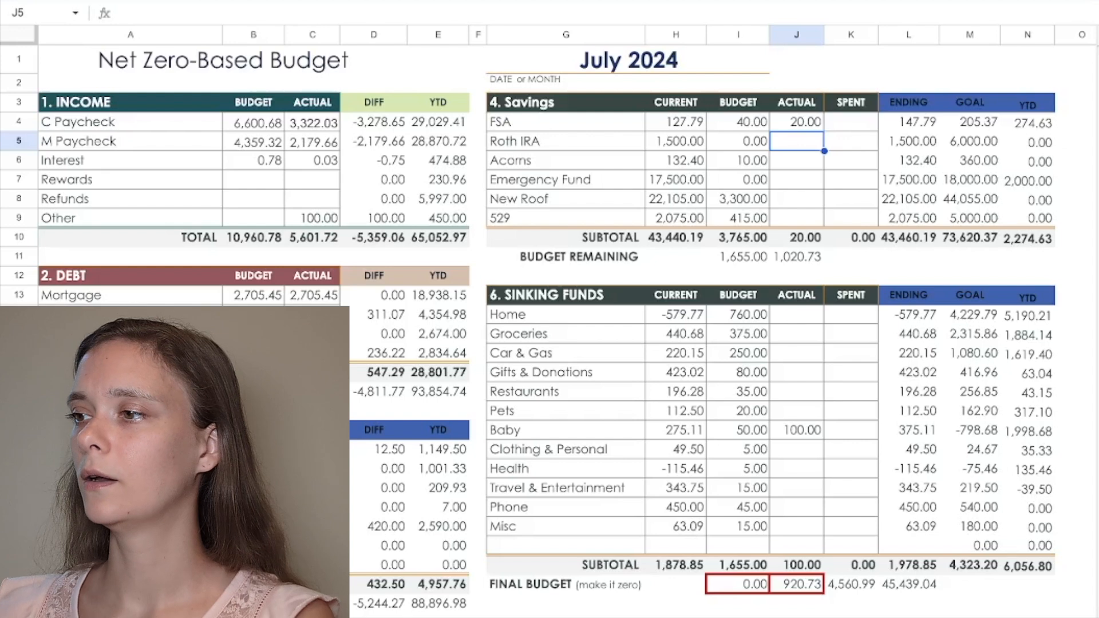
{"action": "key", "text": "Down"}
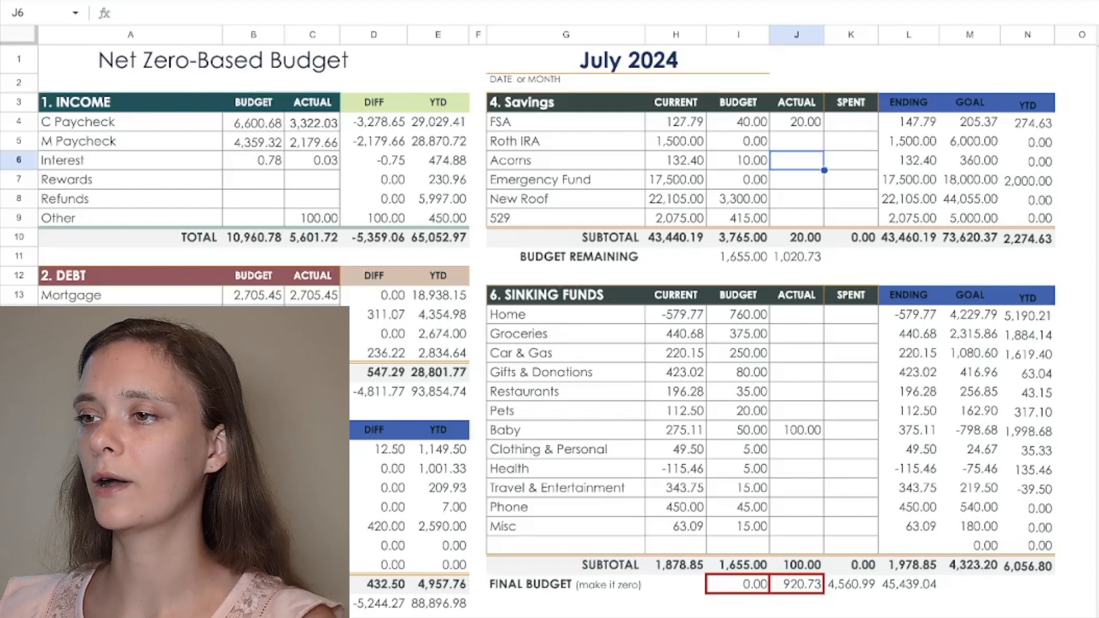
{"action": "type", "text": "10.13"}
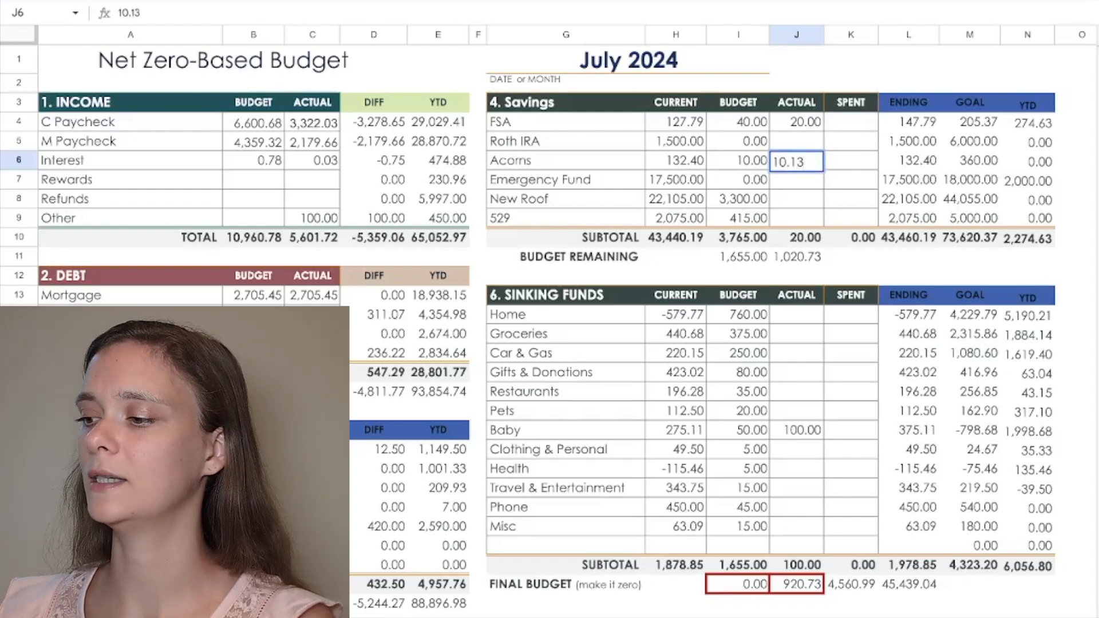
{"action": "key", "text": "Return"}
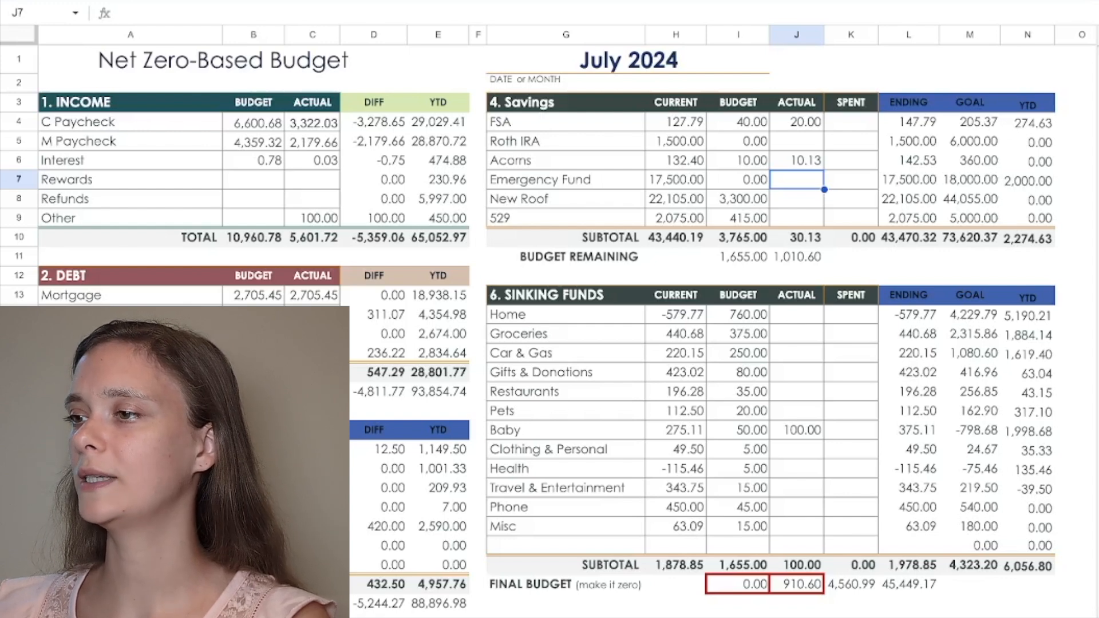
Step: For the Home sinking fund, record 760 as the actual amount and 79.45 as spent
{"action": "left_click", "coordinate": [796, 315]}
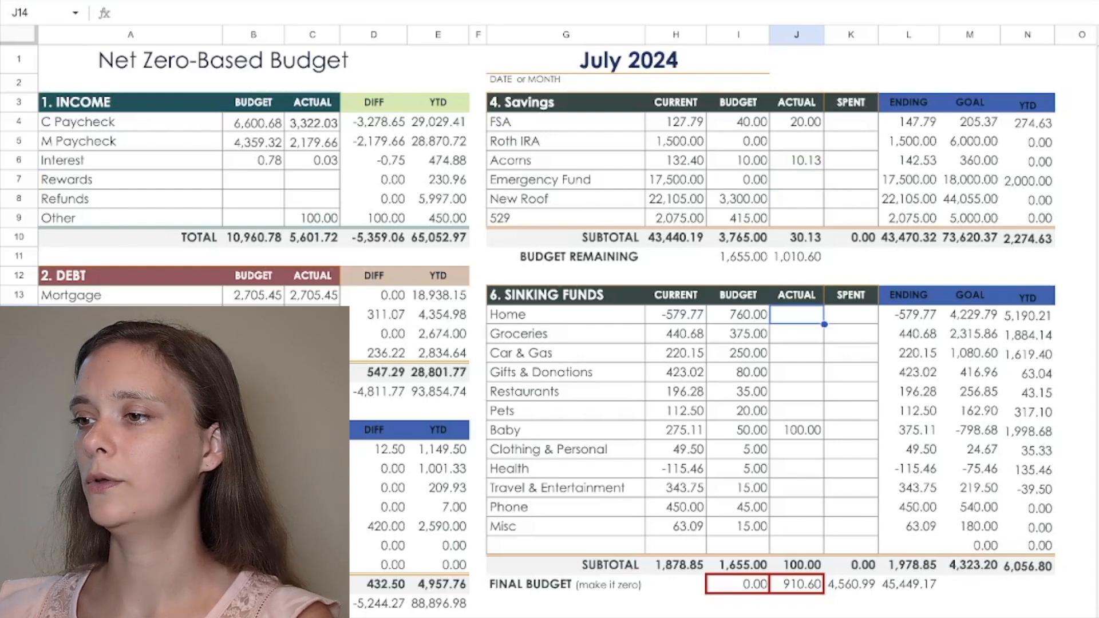
{"action": "type", "text": "760"}
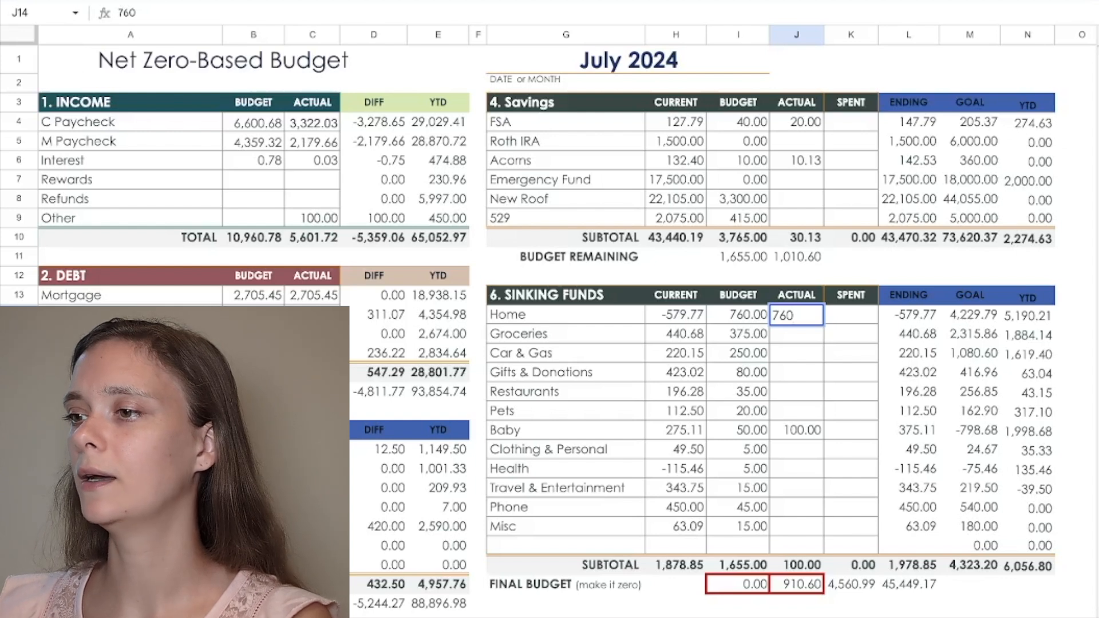
{"action": "key", "text": "Return"}
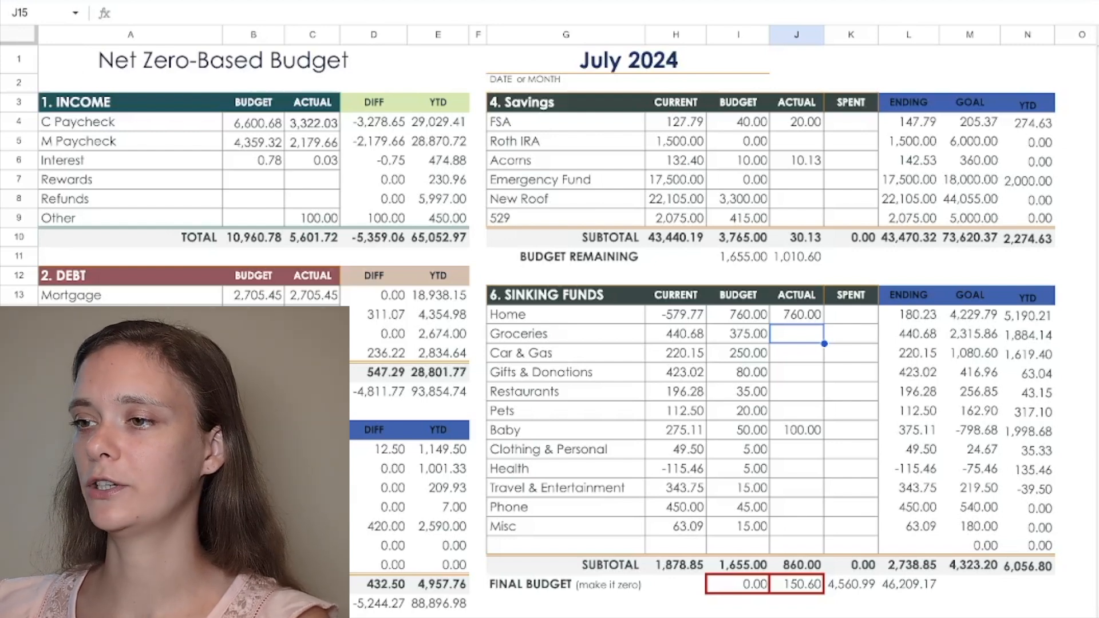
{"action": "left_click", "coordinate": [851, 315]}
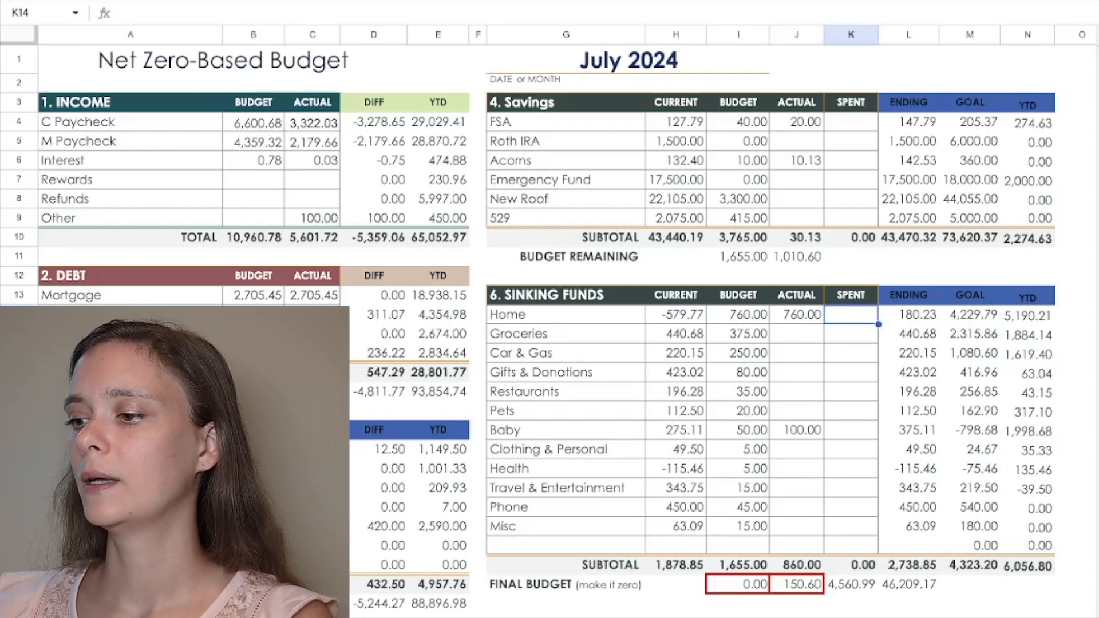
{"action": "type", "text": "79.45"}
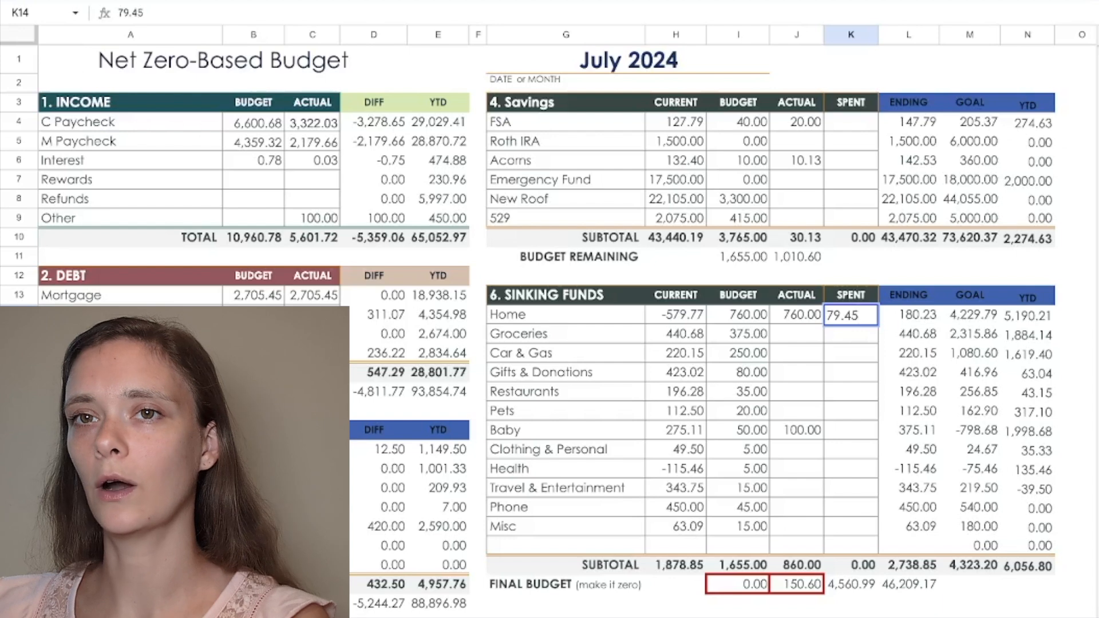
{"action": "key", "text": "Return"}
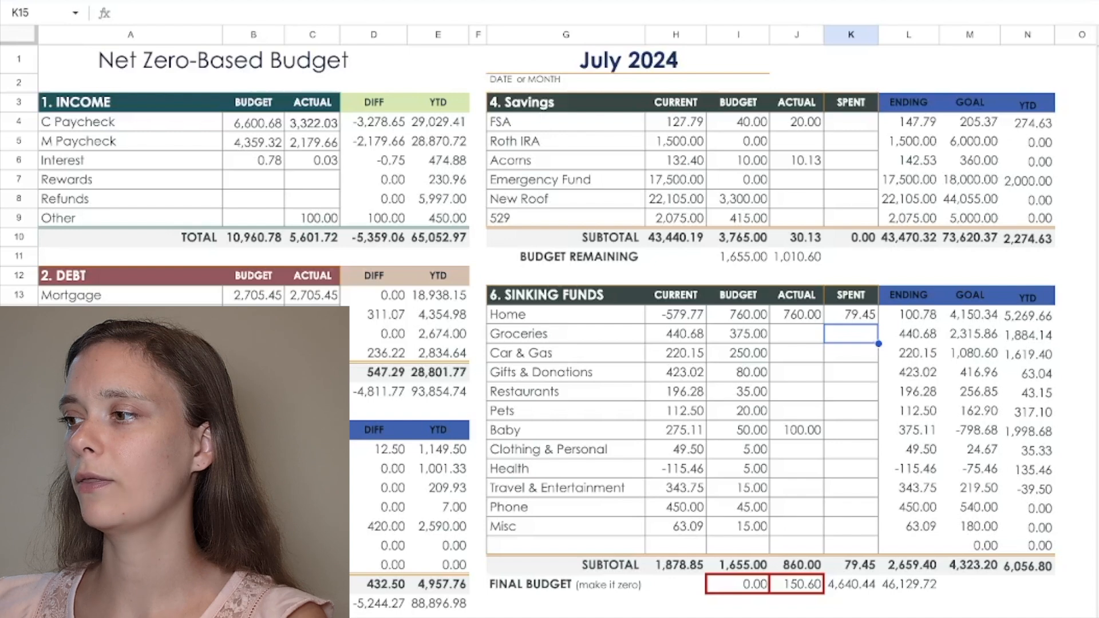
Step: Record the sinking fund spending of 164.01 for Groceries and 34.61 for Car & Gas
{"action": "type", "text": "164.01"}
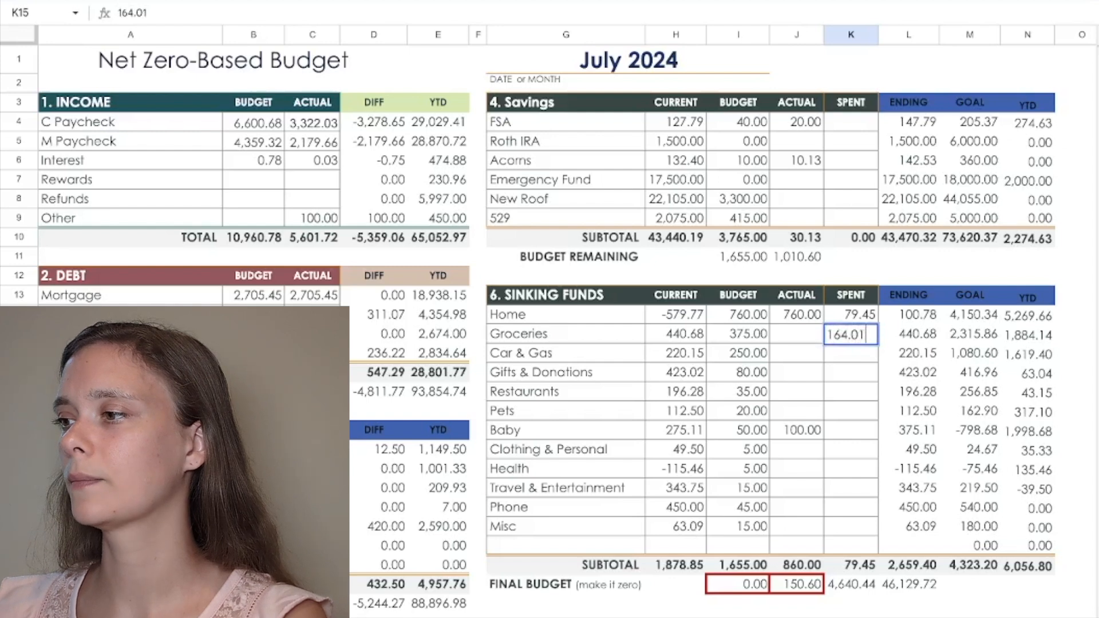
{"action": "key", "text": "Return"}
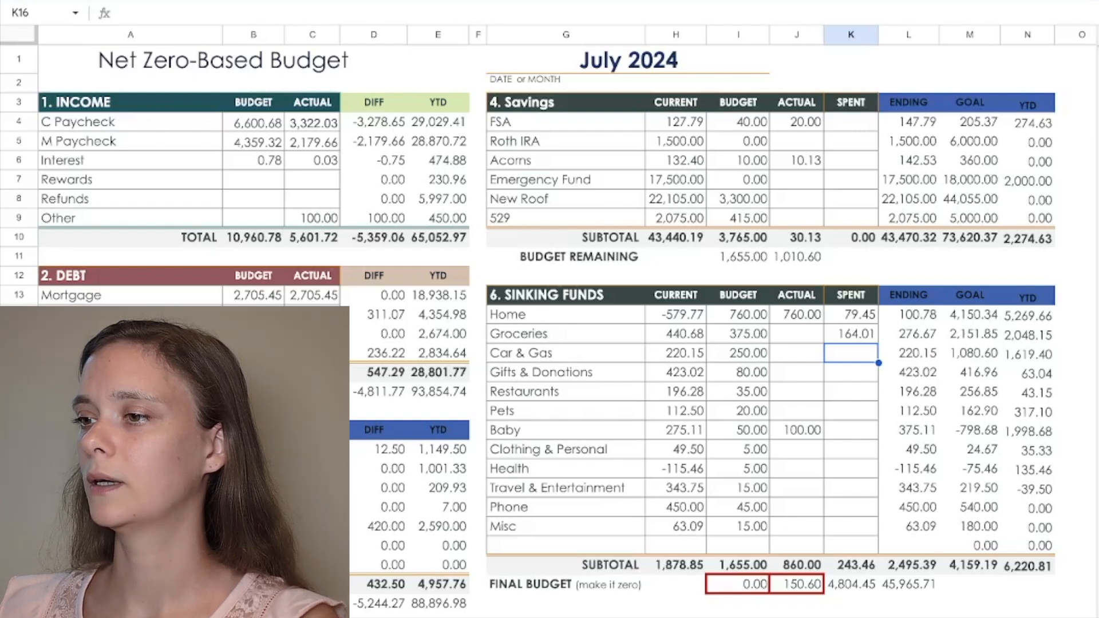
{"action": "type", "text": "3"}
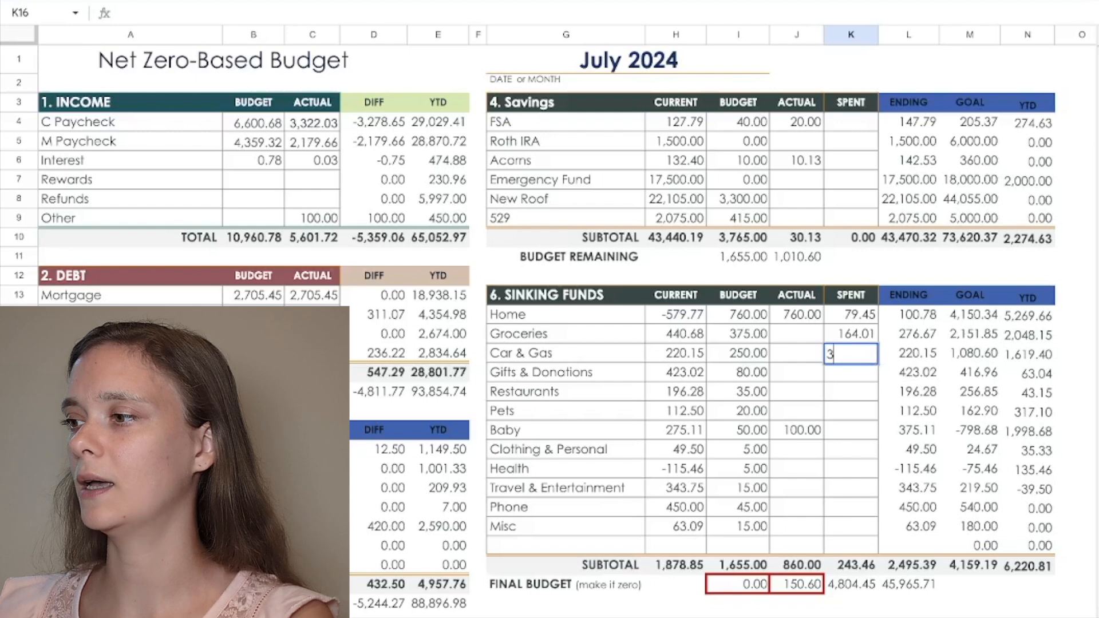
{"action": "type", "text": "4.61"}
{"action": "key", "text": "Return"}
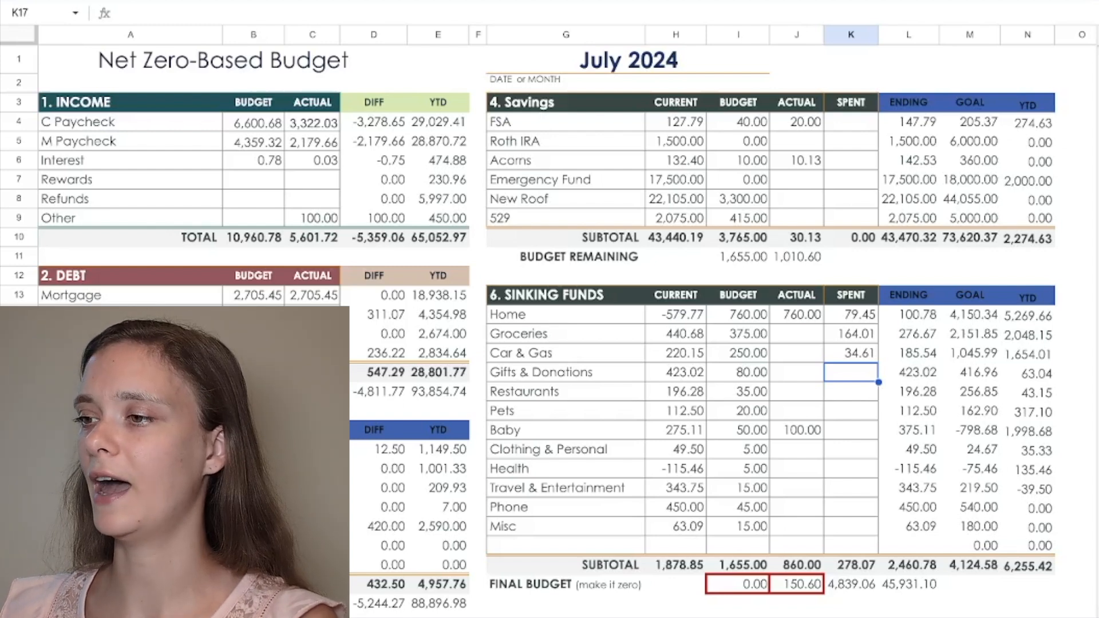
Step: Record the sinking fund spending of 27.55 for Pets and 9.43 for Baby
{"action": "key", "text": "Down"}
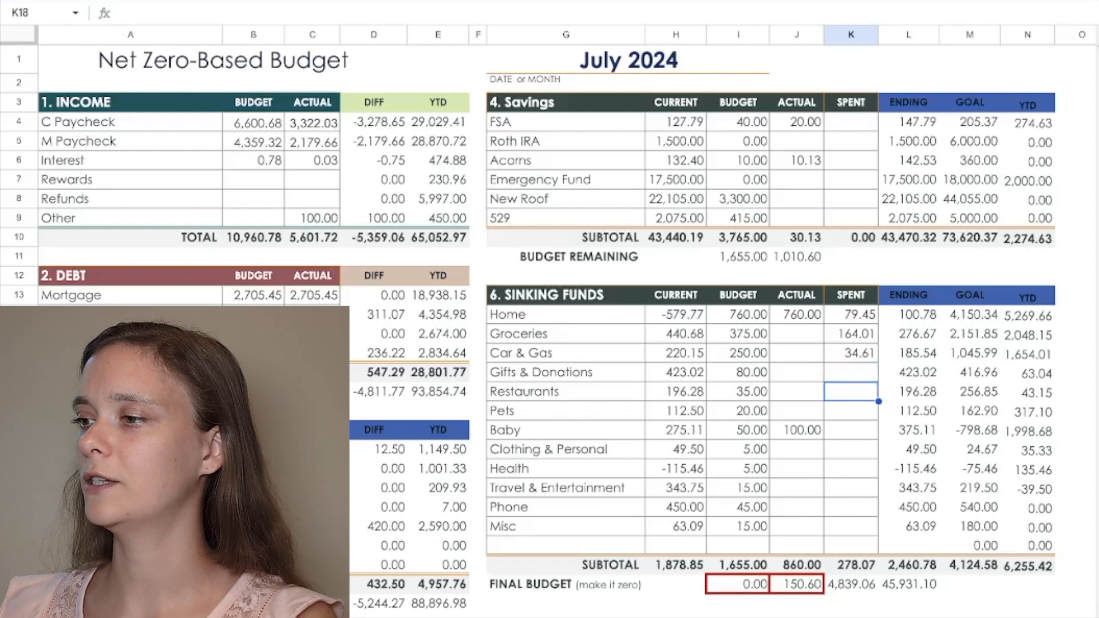
{"action": "key", "text": "Down"}
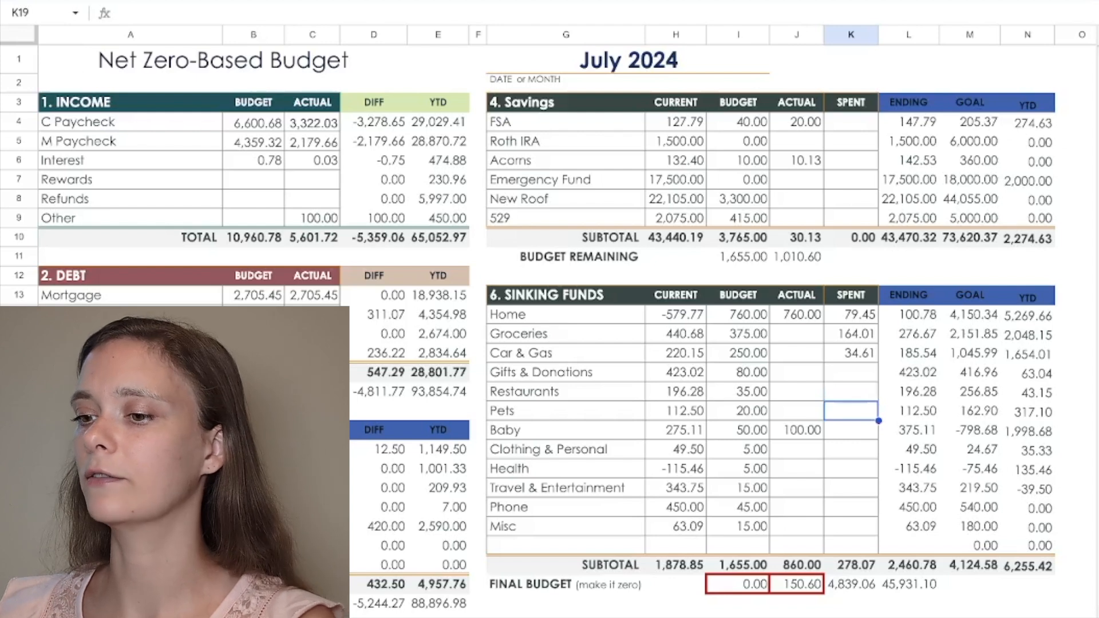
{"action": "type", "text": "27.55"}
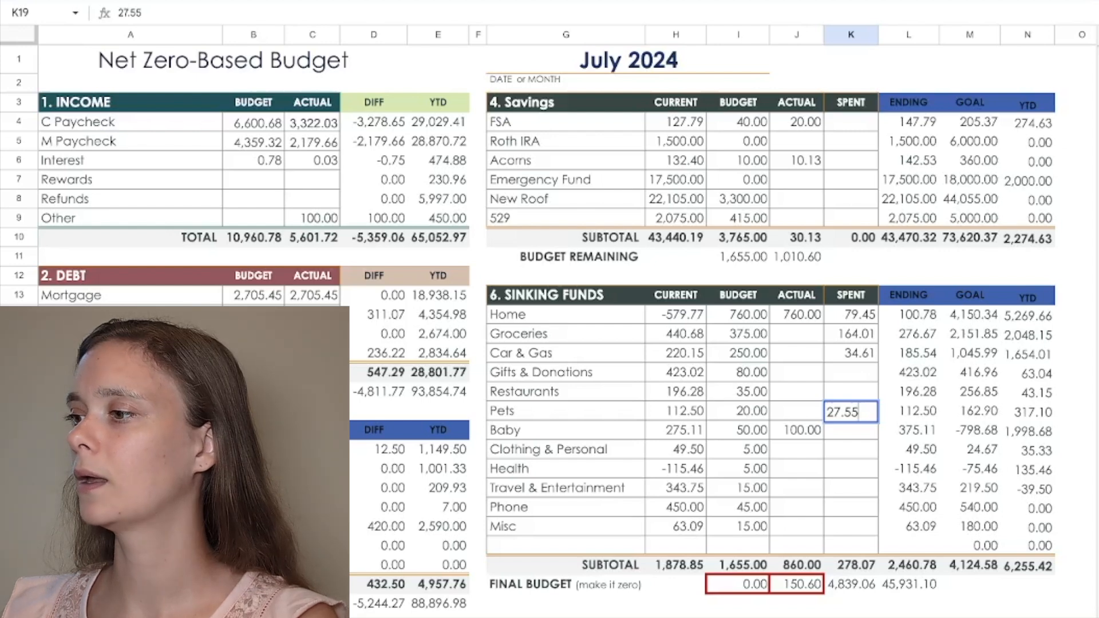
{"action": "key", "text": "Return"}
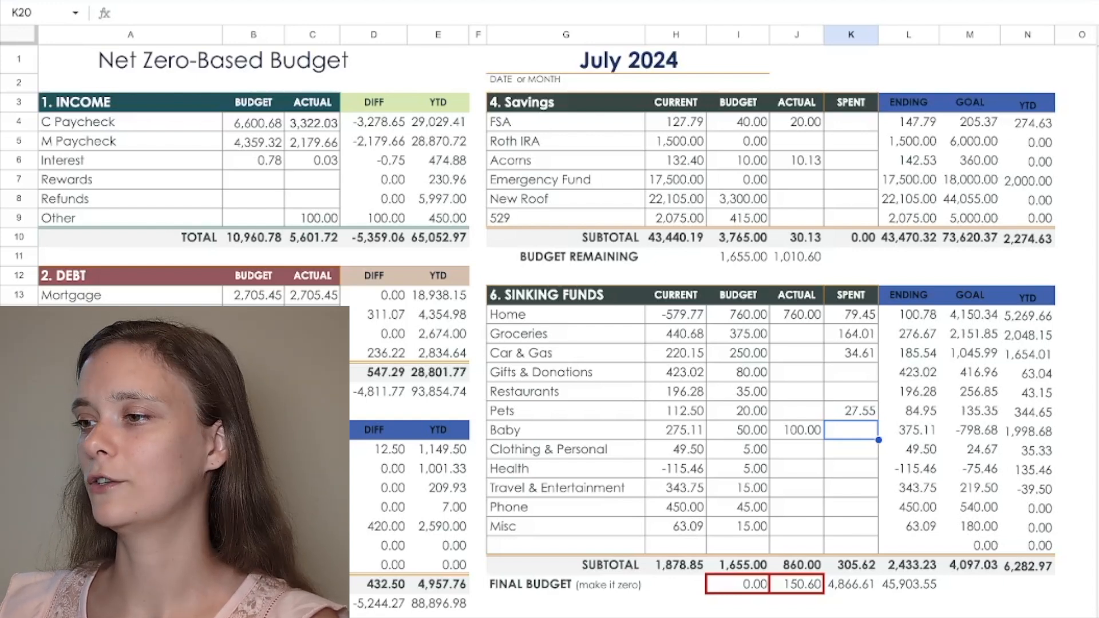
{"action": "type", "text": "9."}
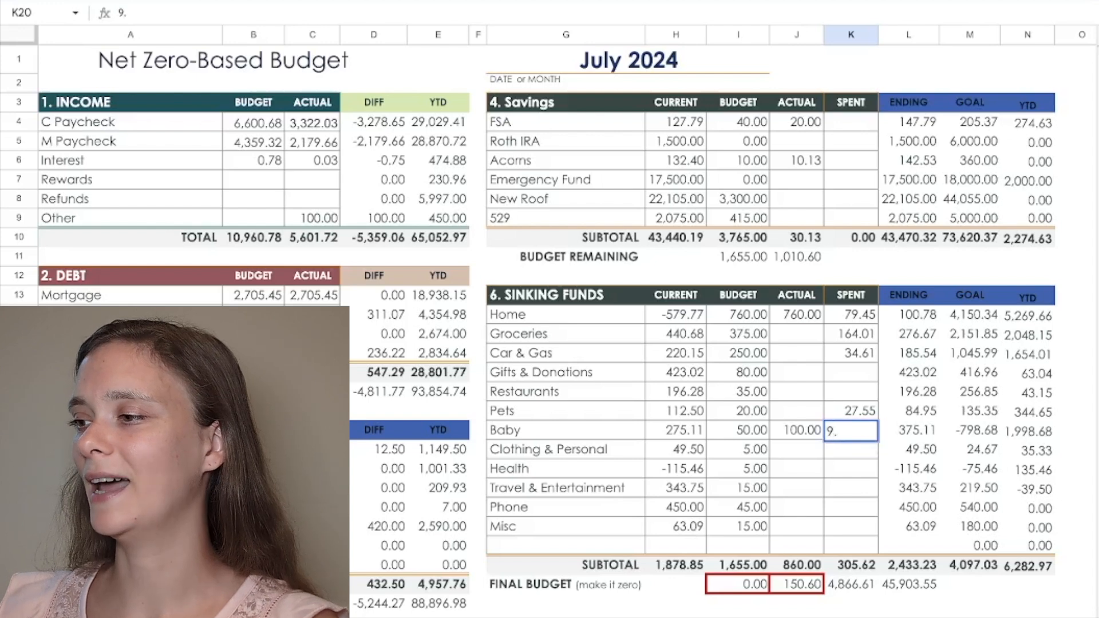
{"action": "type", "text": "43"}
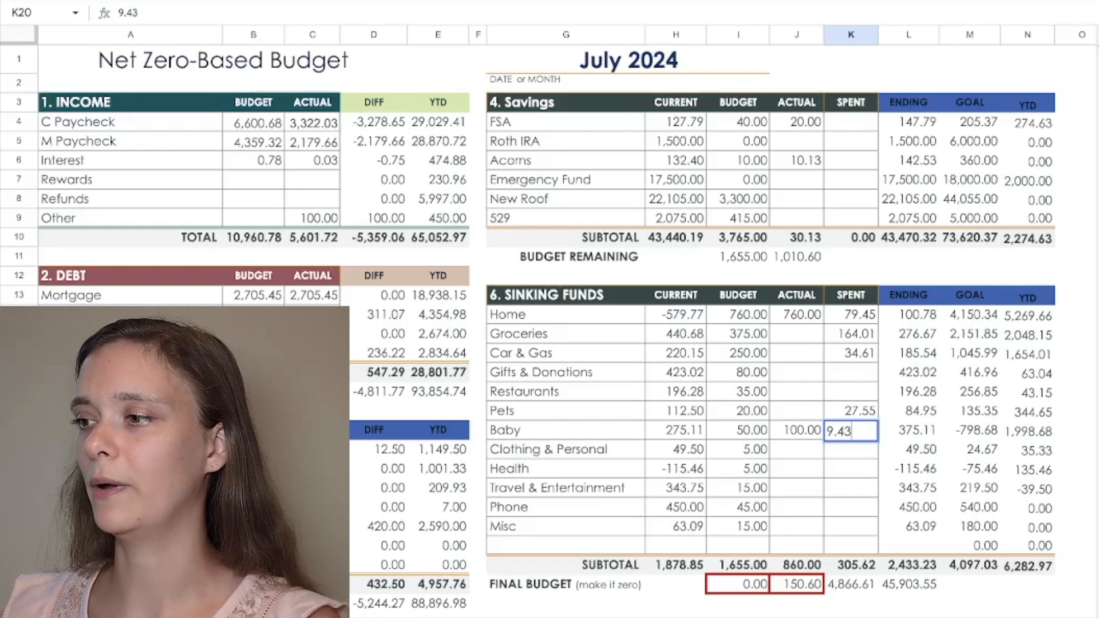
{"action": "key", "text": "Return"}
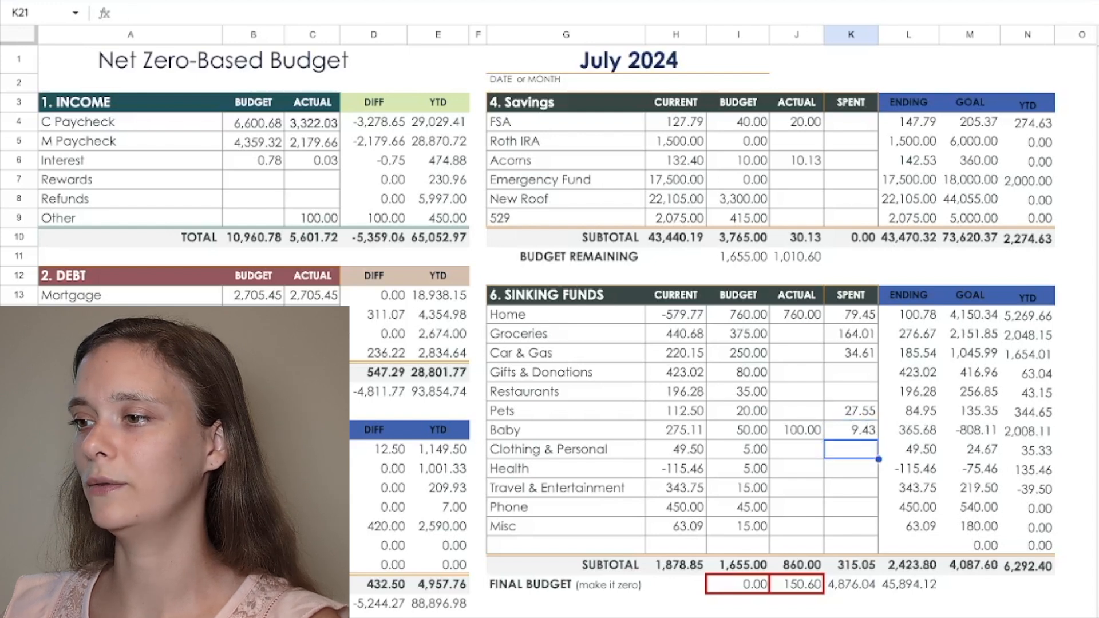